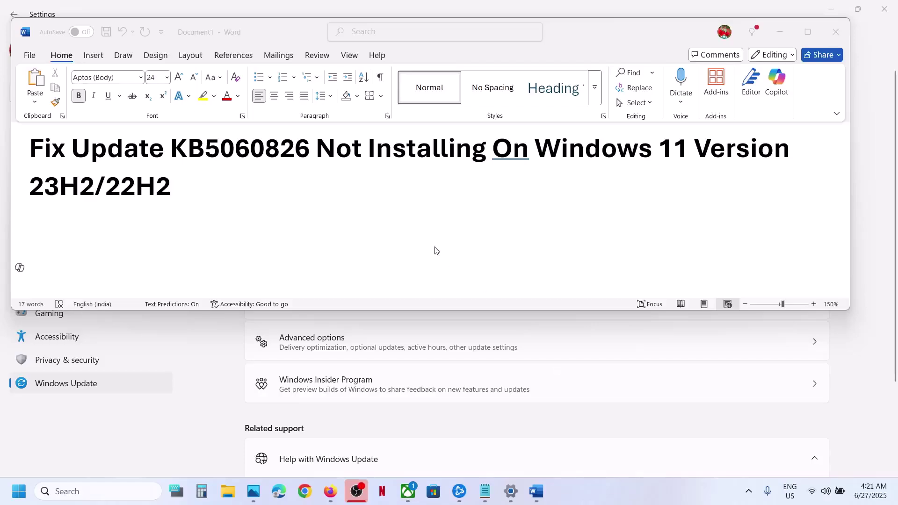
Highlight the update number KB5060826 in the document's title line
left_click(280, 157)
double_click(280, 157)
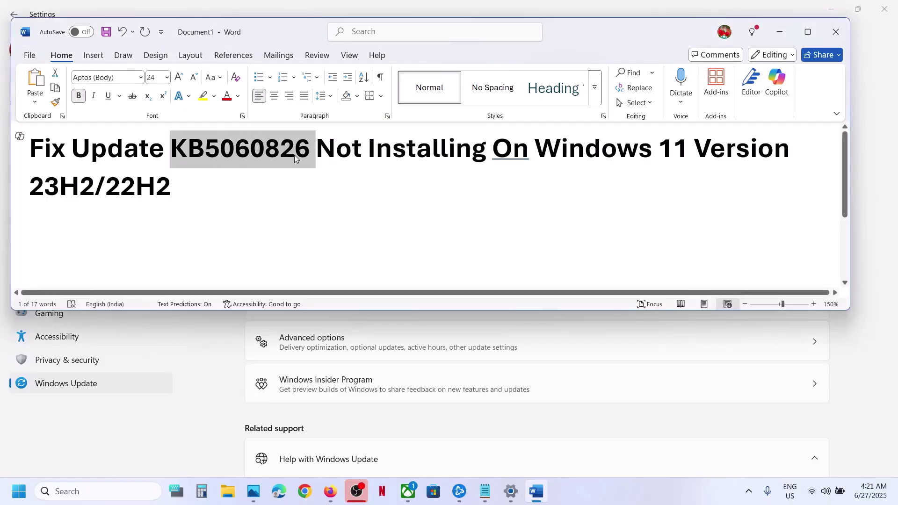
left_click(594, 488)
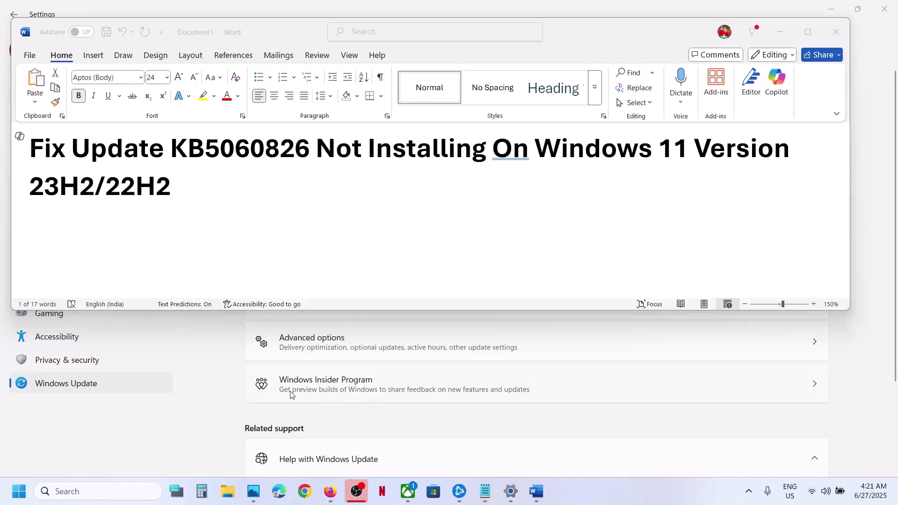
Switch to the Settings window, pause Windows updates for 1 week, and resume them
left_click(203, 392)
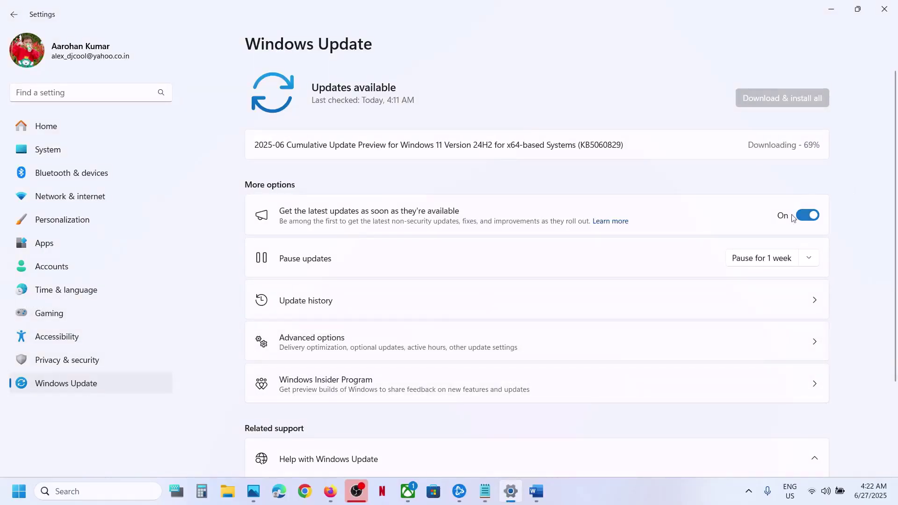
left_click(755, 263)
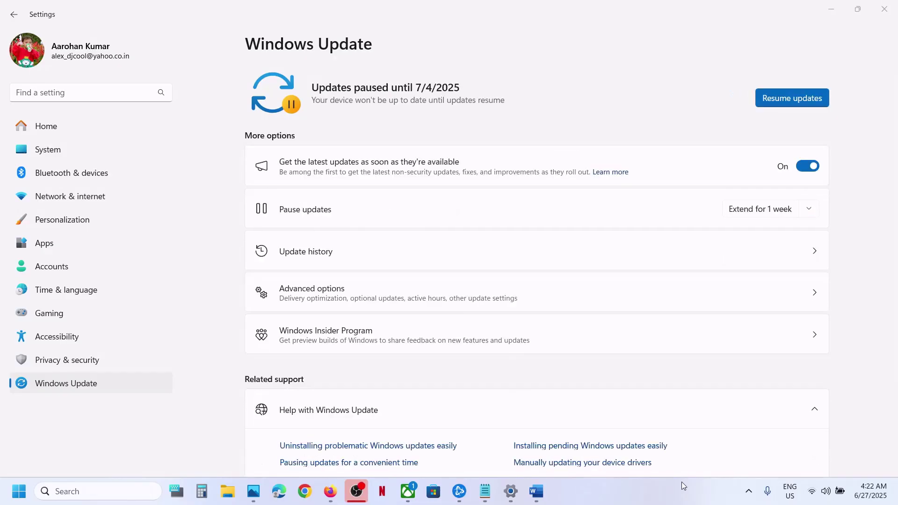
left_click(786, 103)
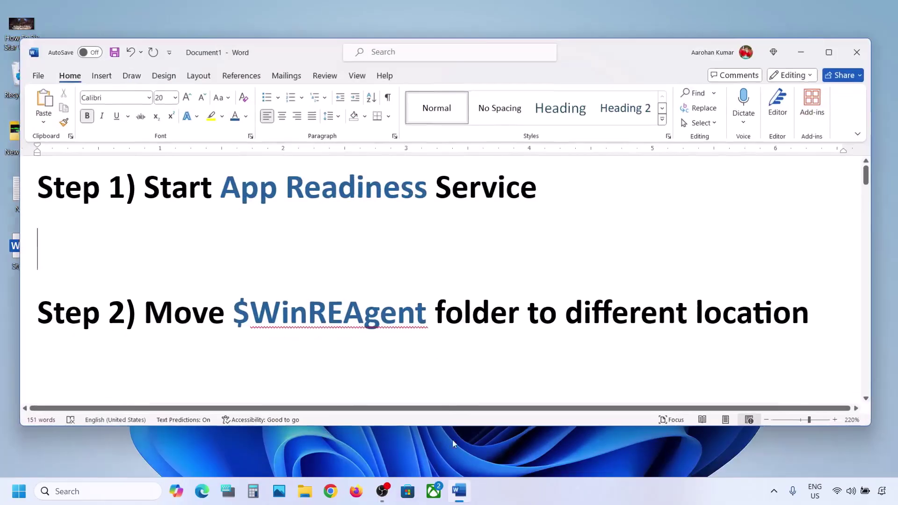
Highlight the "Start App Readiness Service" instruction in Word and open the Services console by searching for services
left_click(458, 491)
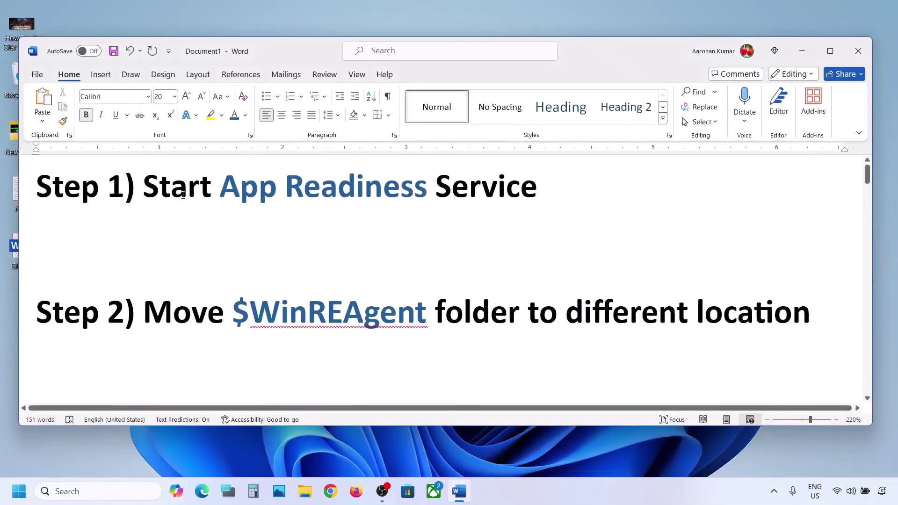
left_click_drag(164, 191, 467, 189)
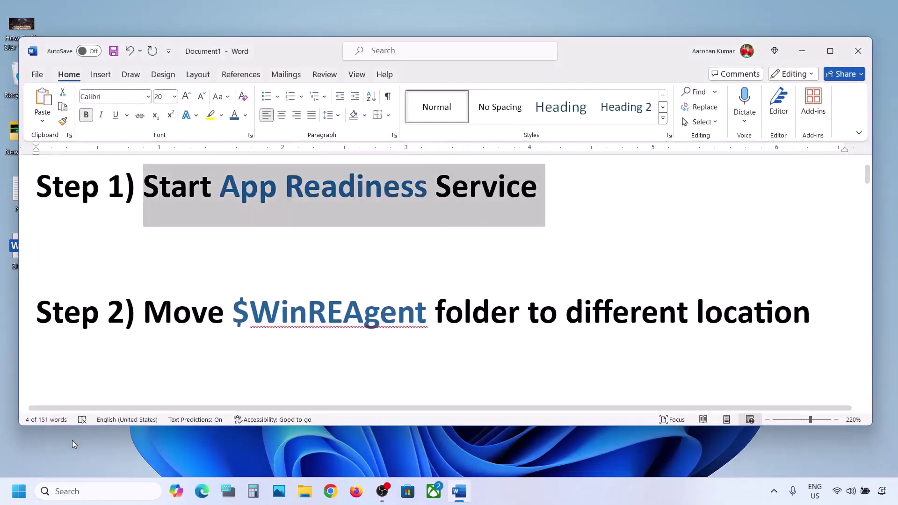
left_click(70, 486)
type("service")
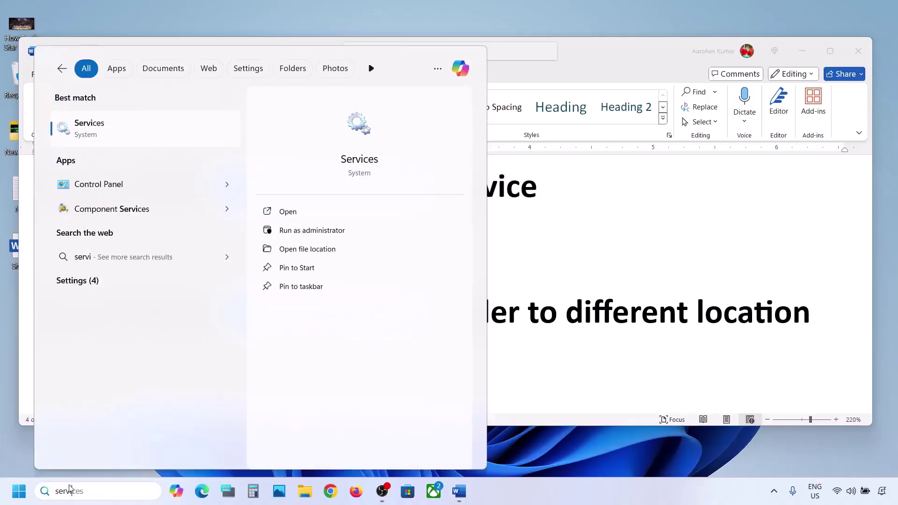
type("s")
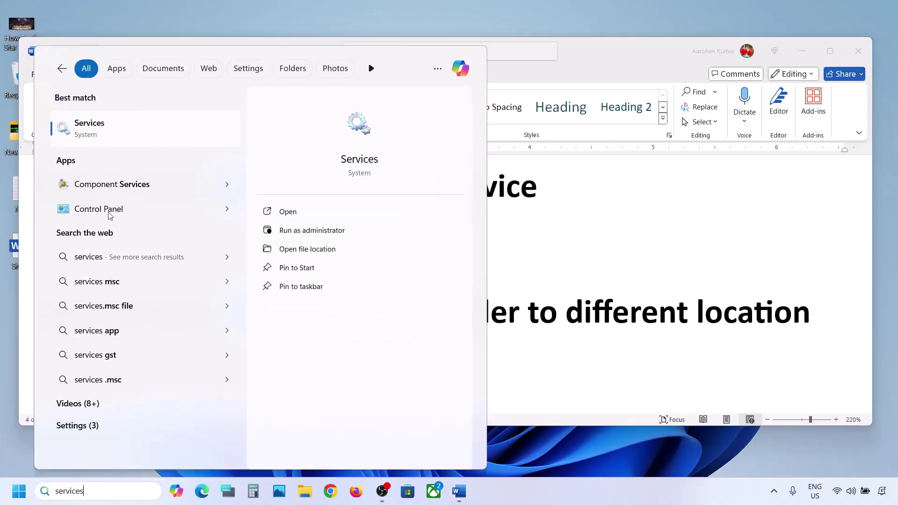
left_click(110, 135)
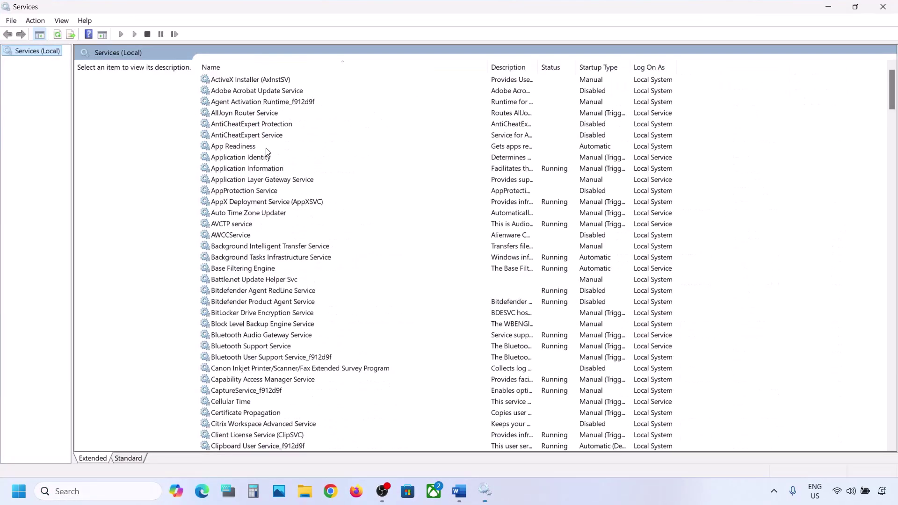
Set the App Readiness service's startup type to Automatic and start the service
left_click(254, 147)
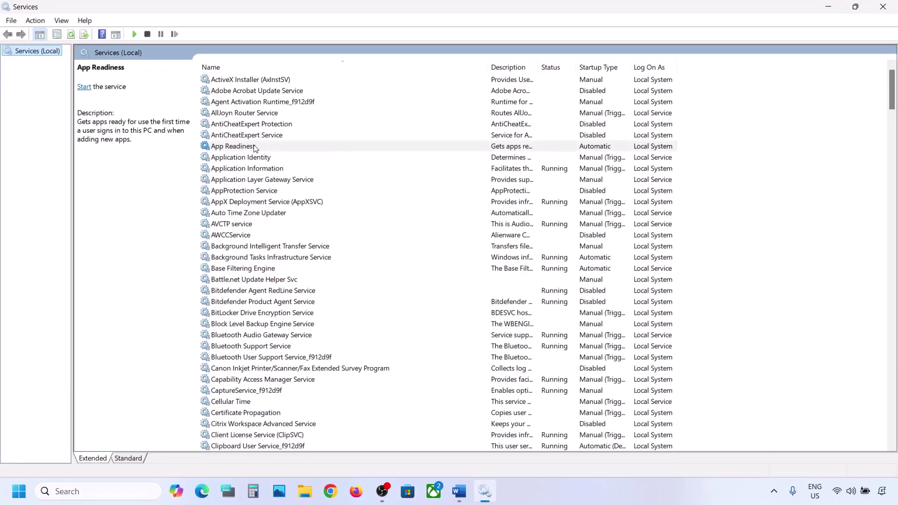
double_click(280, 147)
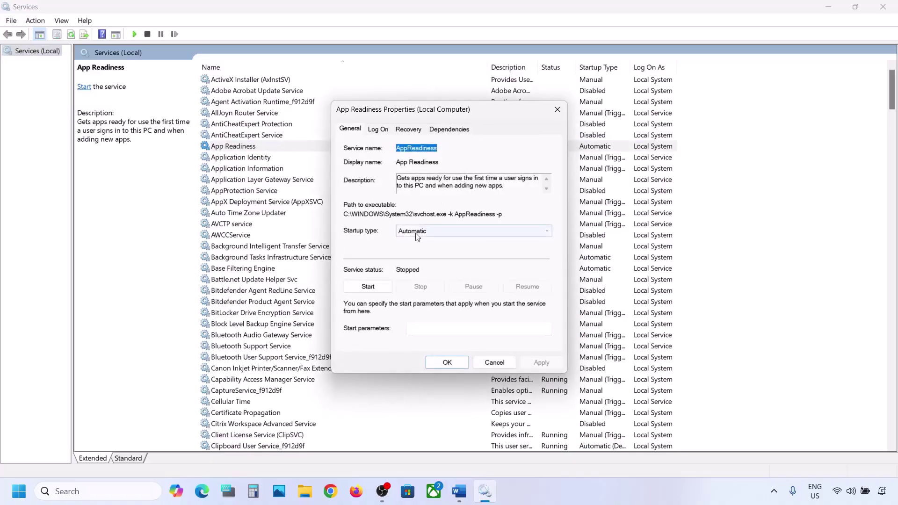
left_click(416, 233)
left_click(426, 250)
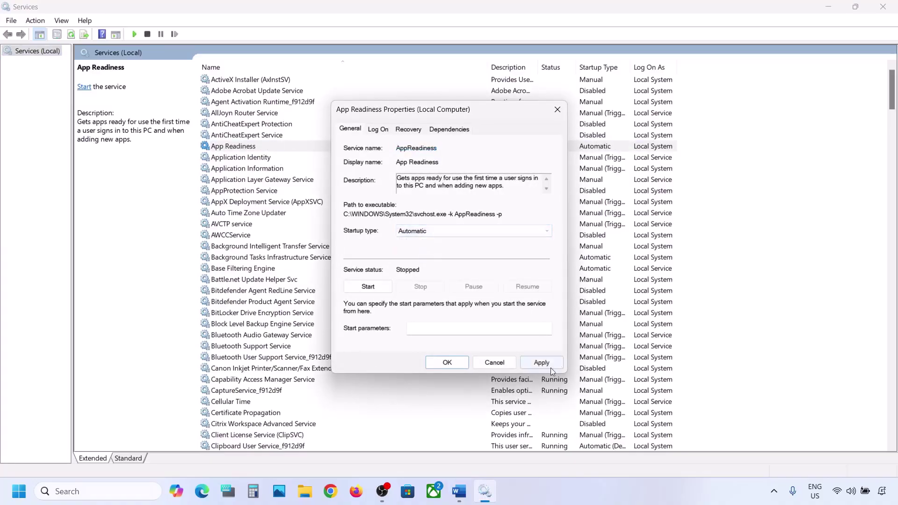
left_click(541, 363)
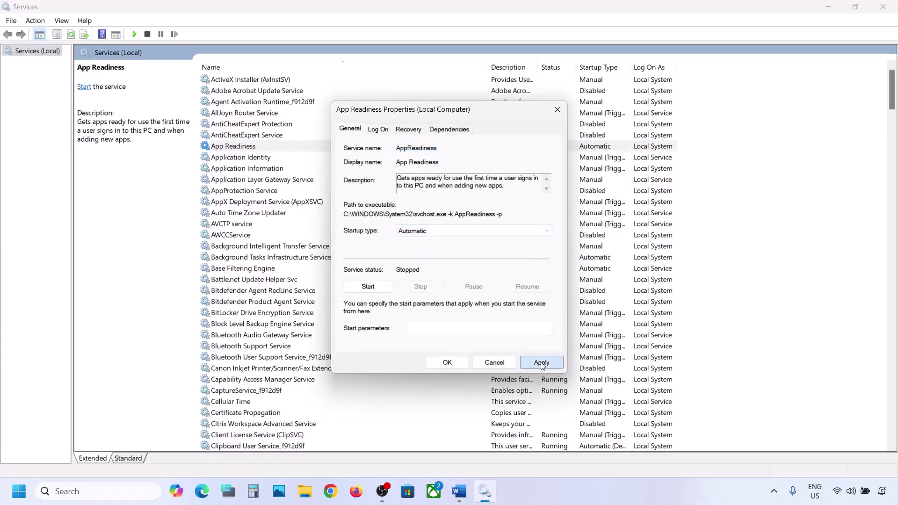
left_click(368, 287)
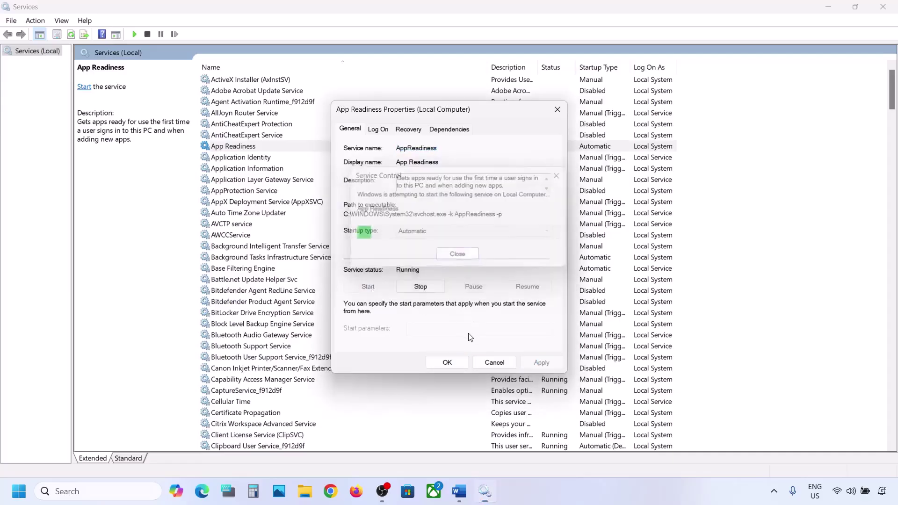
left_click(447, 362)
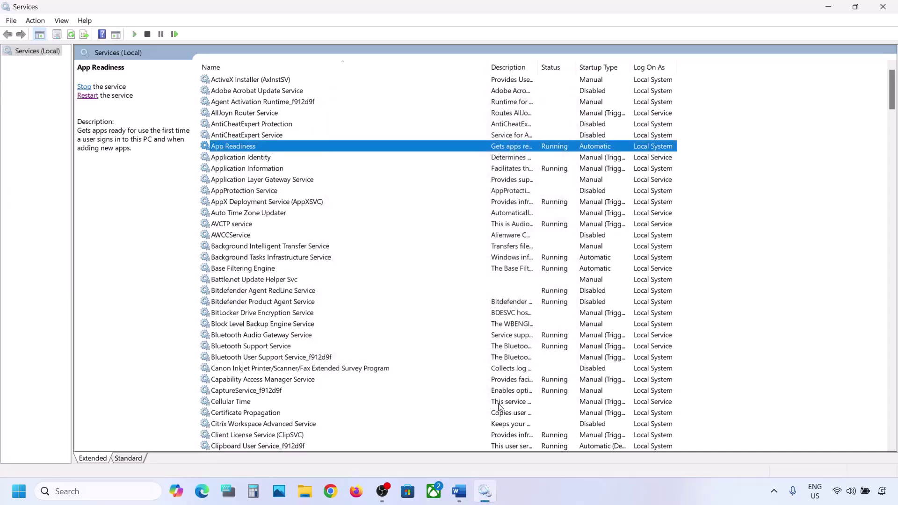
Highlight the $WinREAgent name in the Word instructions and select that folder on the C: drive in File Explorer
left_click(458, 492)
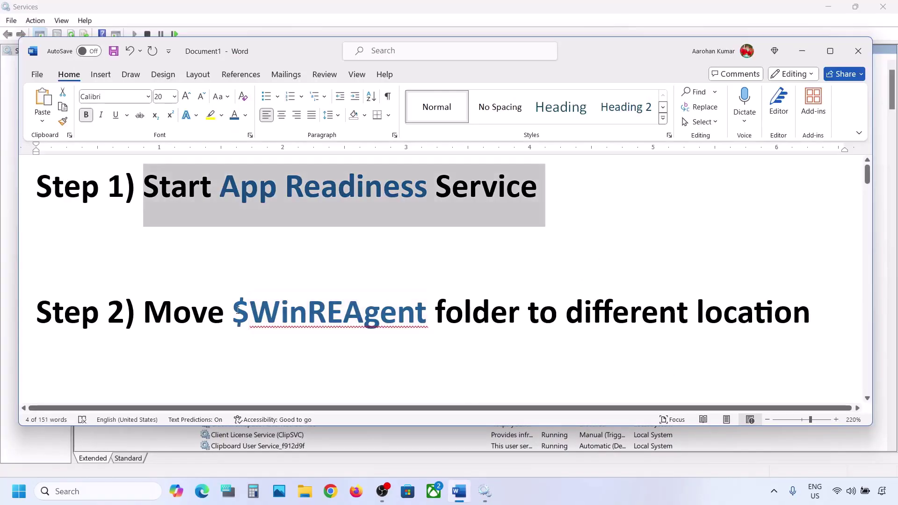
left_click_drag(238, 311, 435, 314)
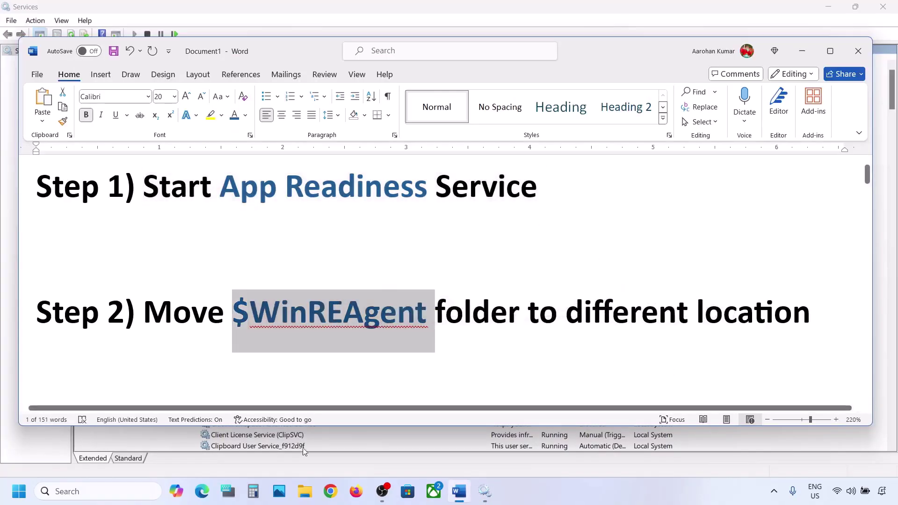
left_click(304, 491)
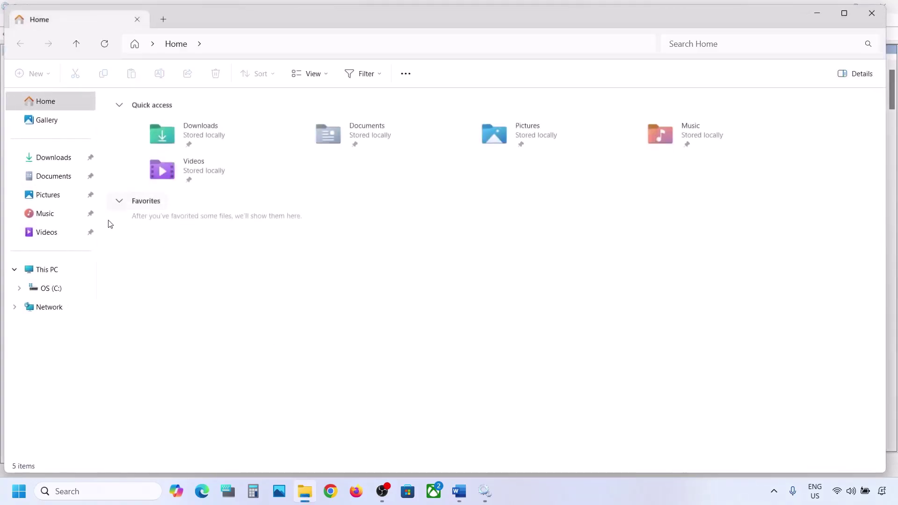
left_click(54, 270)
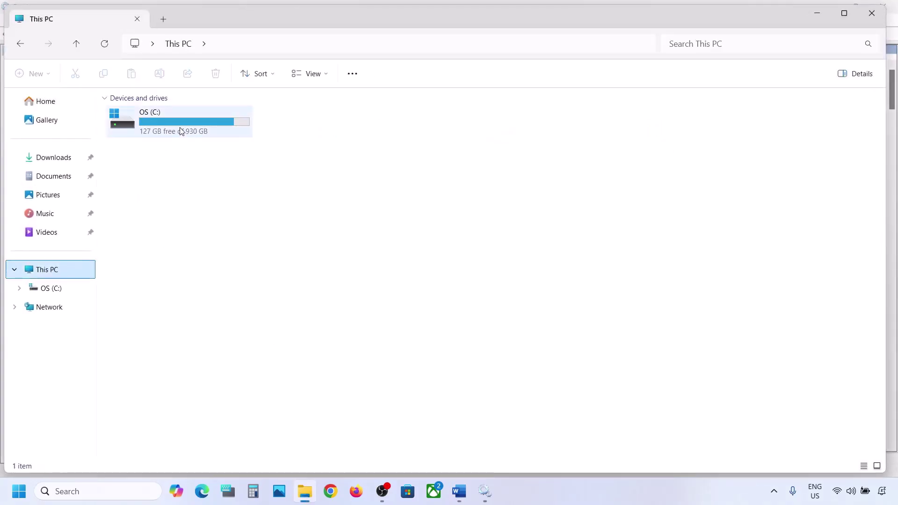
double_click(181, 132)
left_click(153, 170)
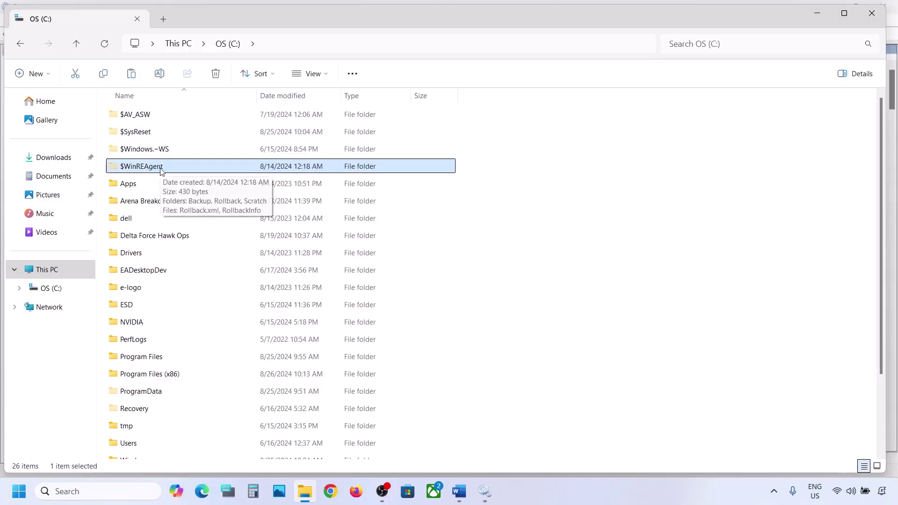
Check the File Explorer view options for the Hidden items setting and return to the $WinREAgent folder
left_click(322, 74)
mouse_move(330, 294)
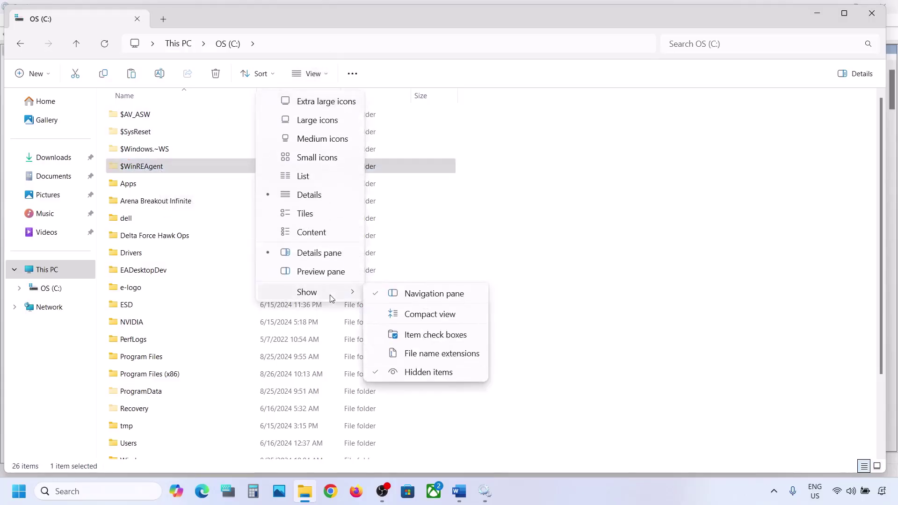
left_click(146, 168)
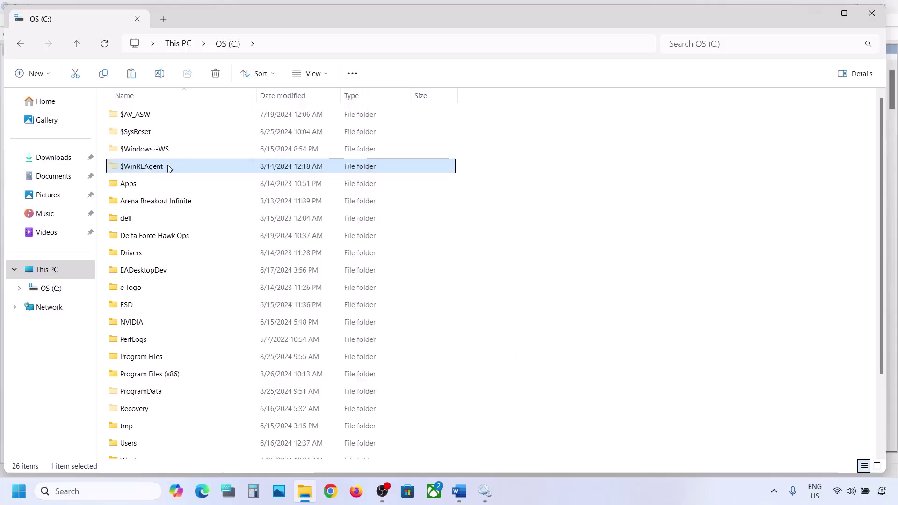
mouse_move(170, 168)
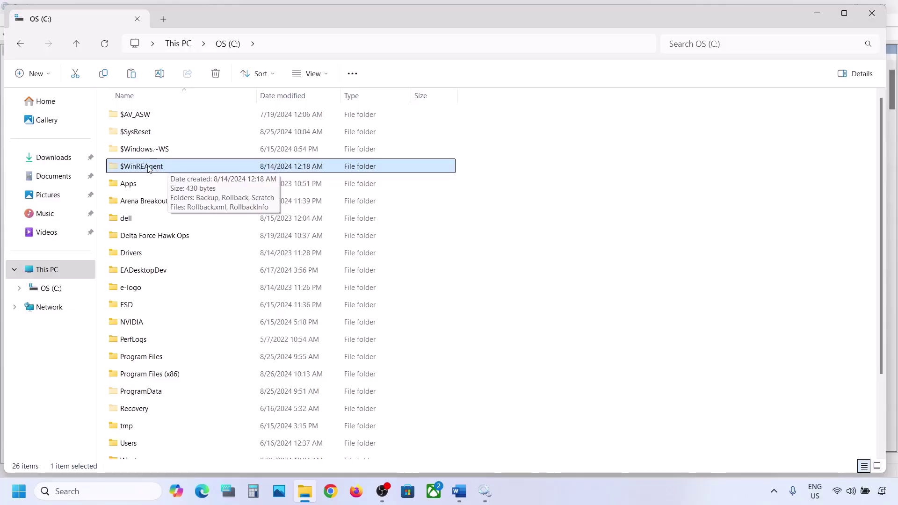
Copy the $WinREAgent folder from the C: drive to the desktop
right_click(155, 168)
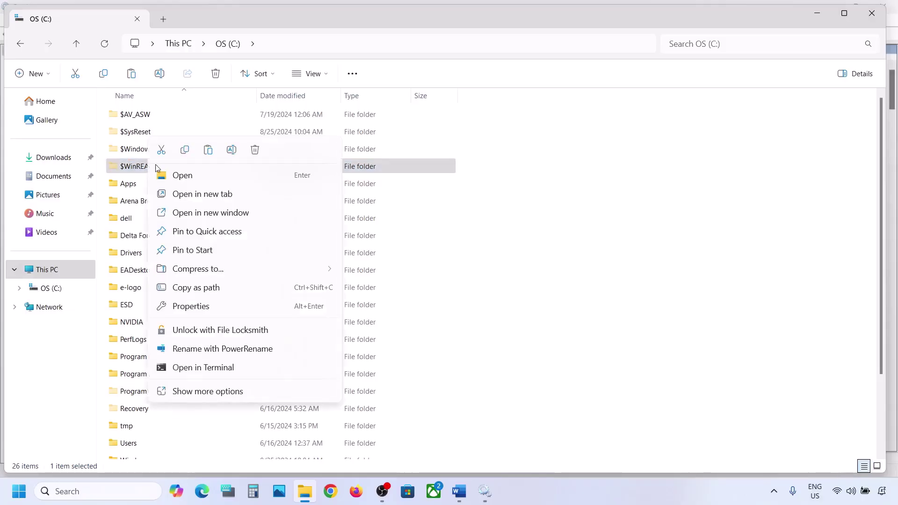
left_click(185, 150)
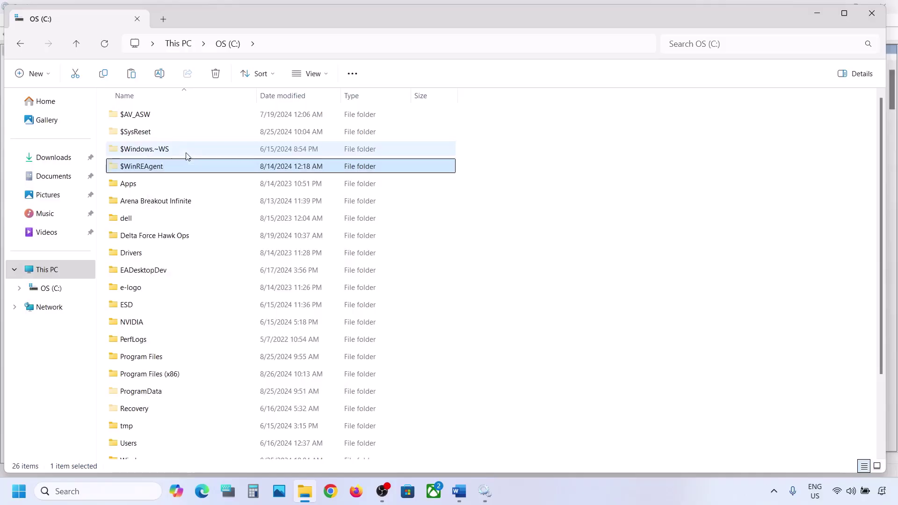
key("super+d")
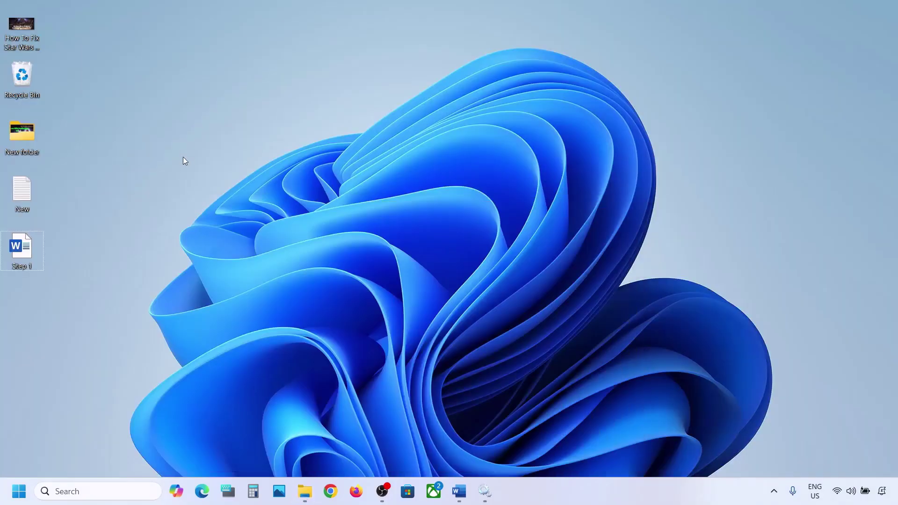
key("ctrl+v")
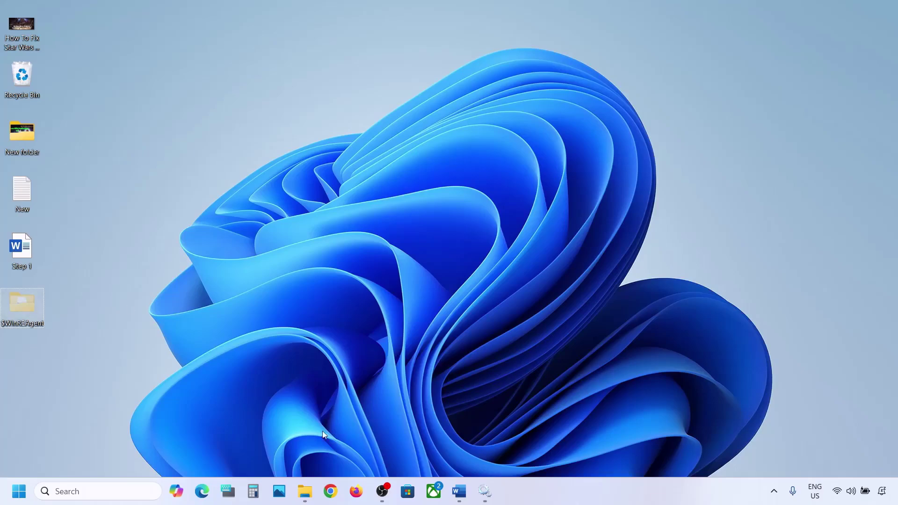
Delete the original $WinREAgent folder from the C: drive
left_click(305, 491)
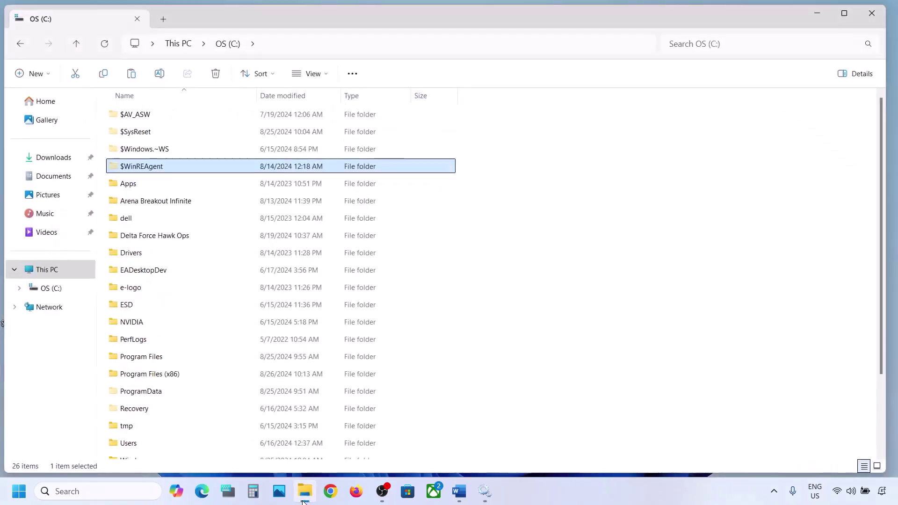
right_click(147, 172)
left_click(250, 148)
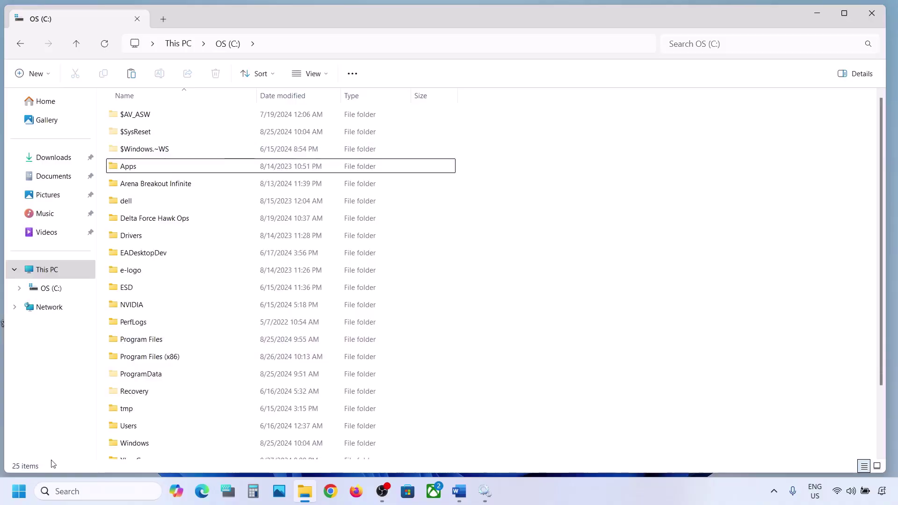
View the Windows Update page in Settings and minimize the window
key("super+i")
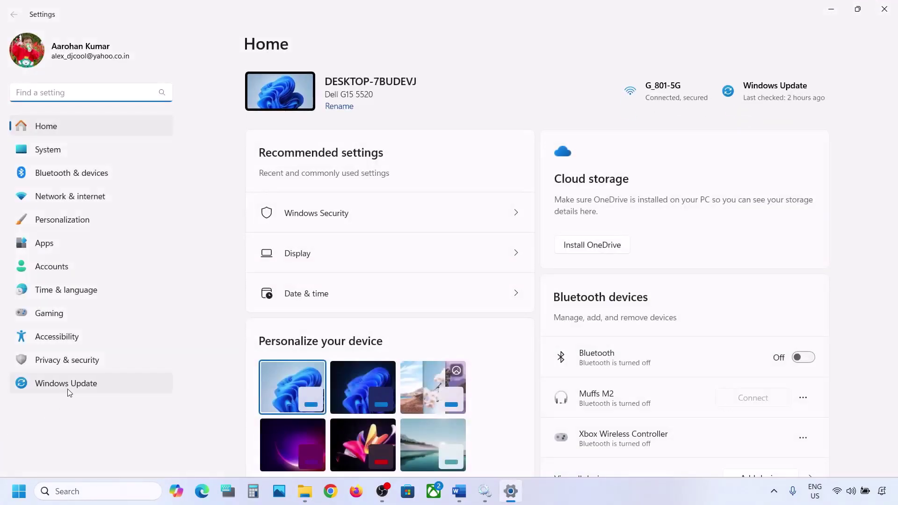
left_click(68, 391)
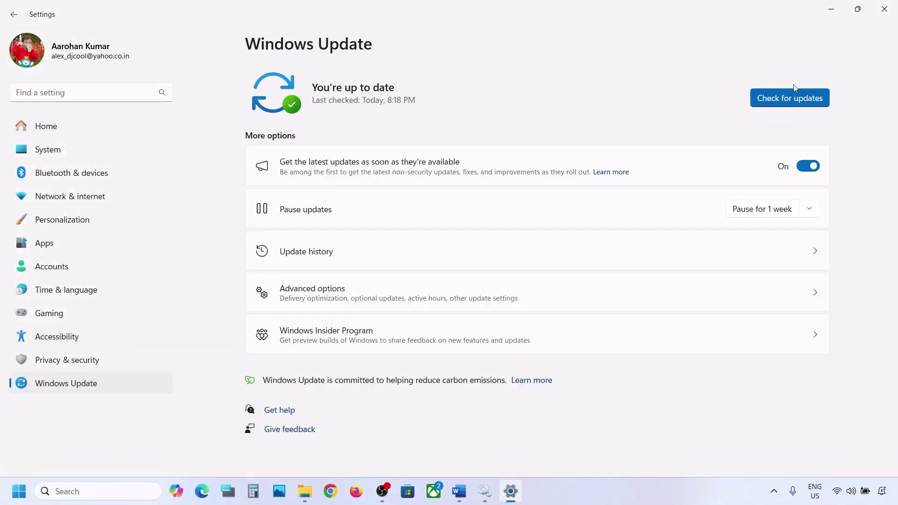
left_click(831, 9)
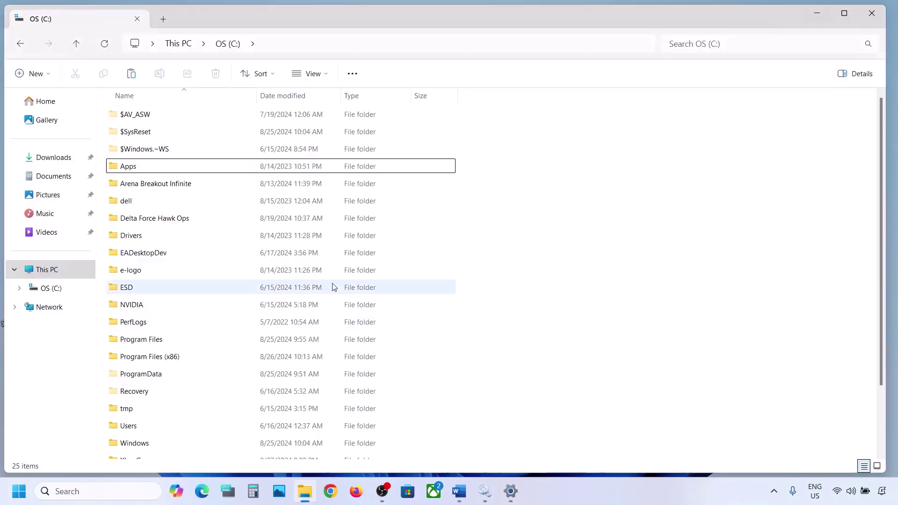
Minimize File Explorer, view the power options in the Start menu, and close the menu without choosing one
left_click(816, 13)
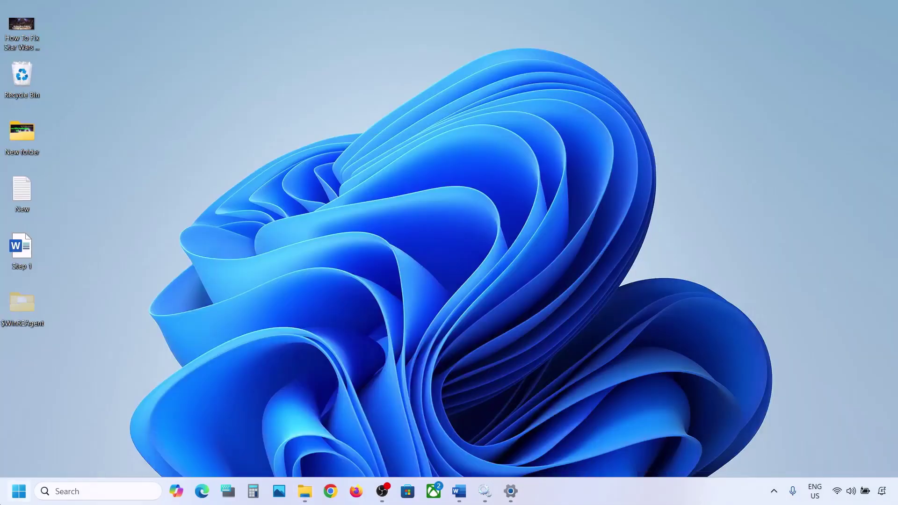
key("super")
left_click(339, 452)
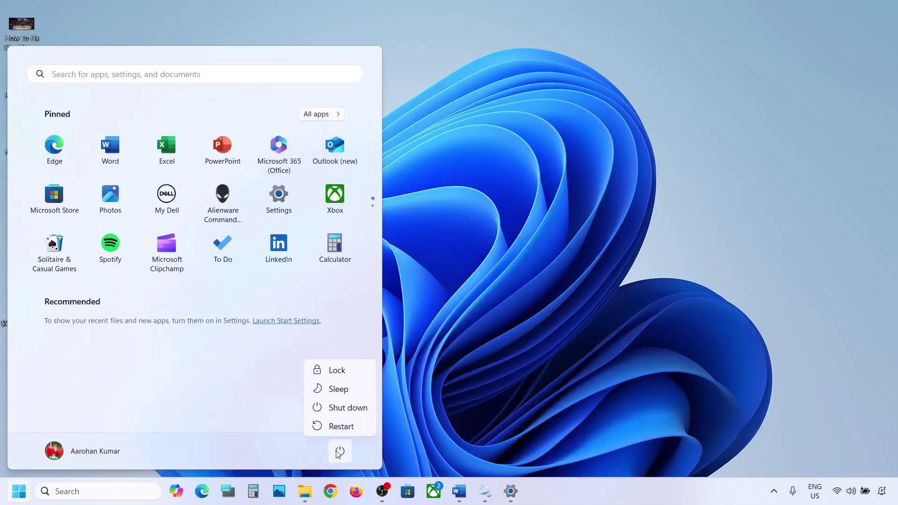
left_click(492, 343)
left_click(492, 343)
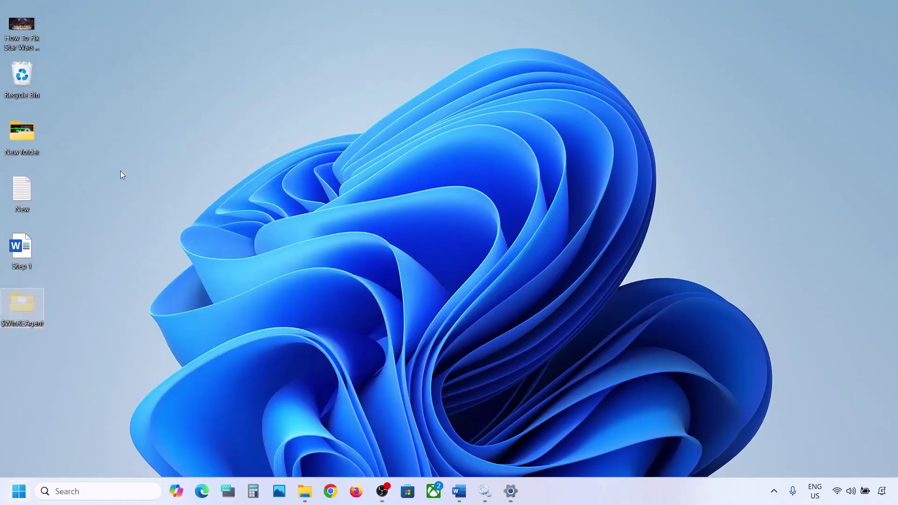
Move the $WinREAgent folder from the desktop back to the C: drive and minimize File Explorer
right_click(21, 301)
left_click(38, 313)
left_click(311, 499)
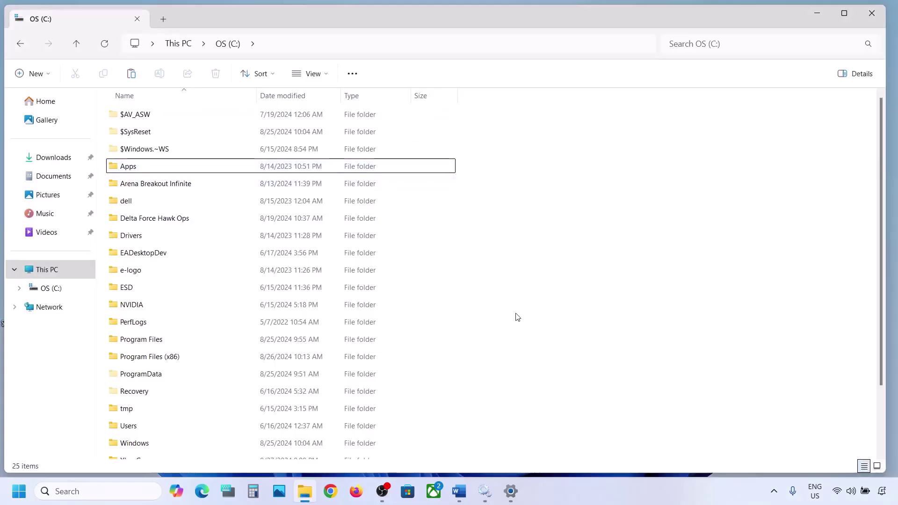
key("ctrl+v")
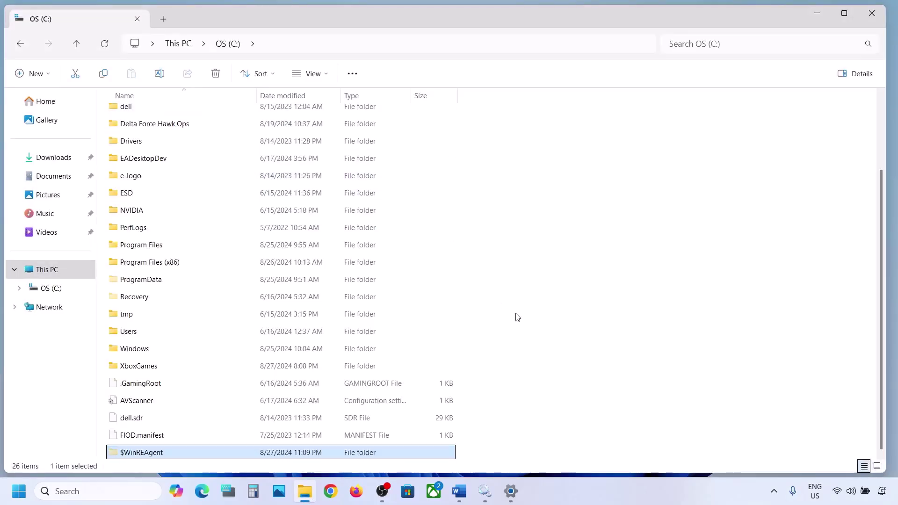
left_click(807, 18)
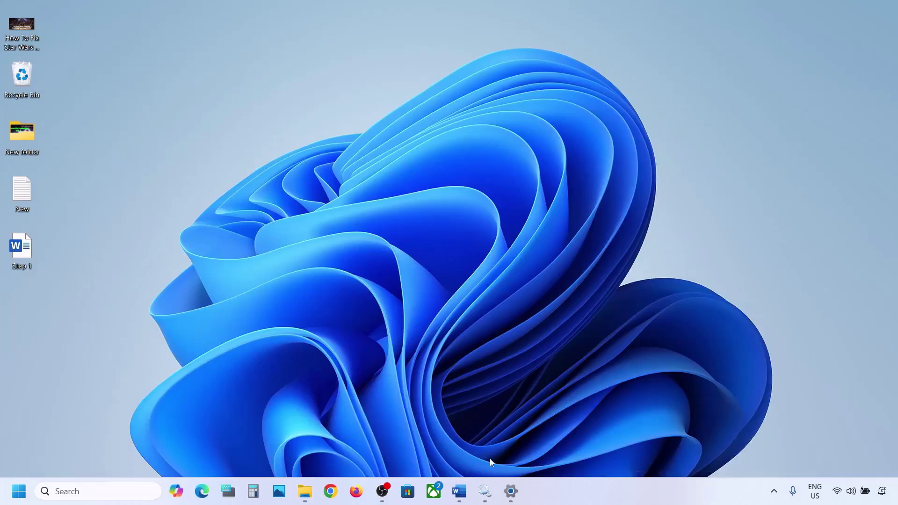
Switch to the Word document and highlight the Step 3 text "Run Update Troubleshooter"
left_click(458, 491)
scroll(285, 274, "down", 3)
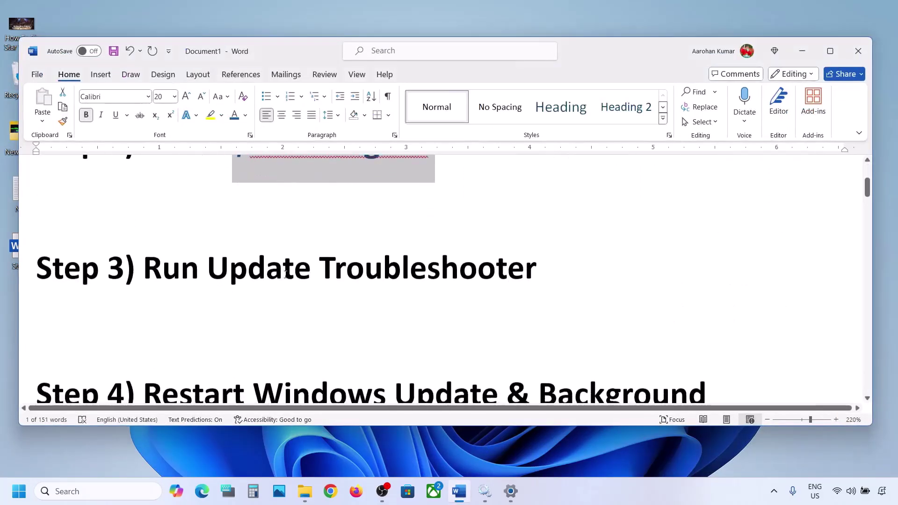
left_click_drag(164, 267, 518, 251)
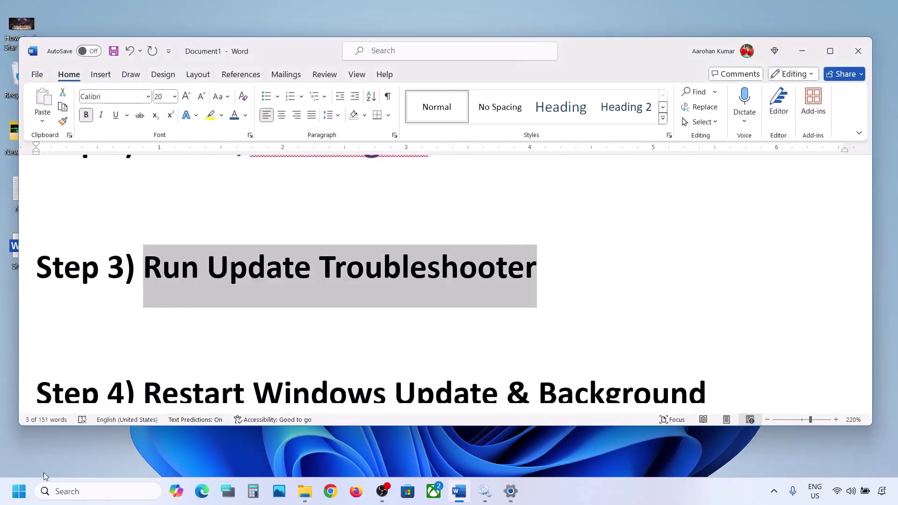
Switch to Settings, go to the Other troubleshooters page under System, and run the Windows Update troubleshooter
left_click(18, 491)
left_click(278, 199)
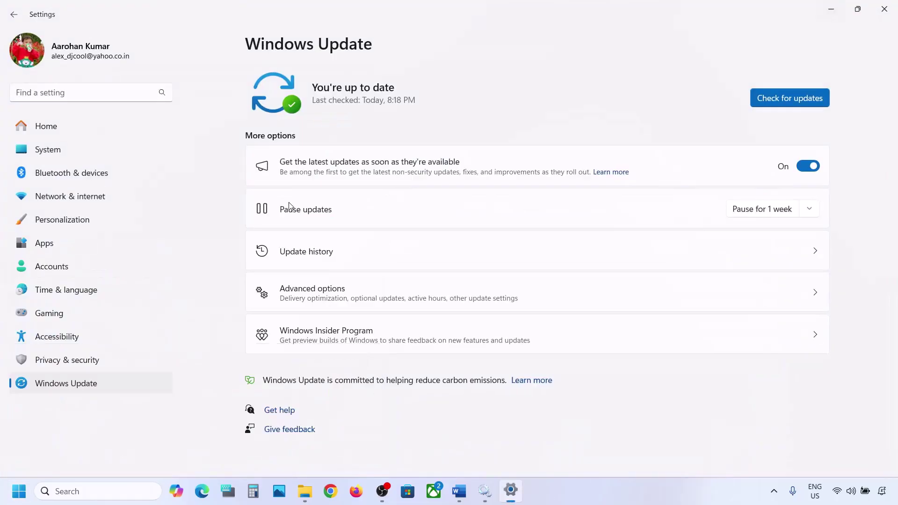
left_click(85, 154)
scroll(337, 227, "down", 5)
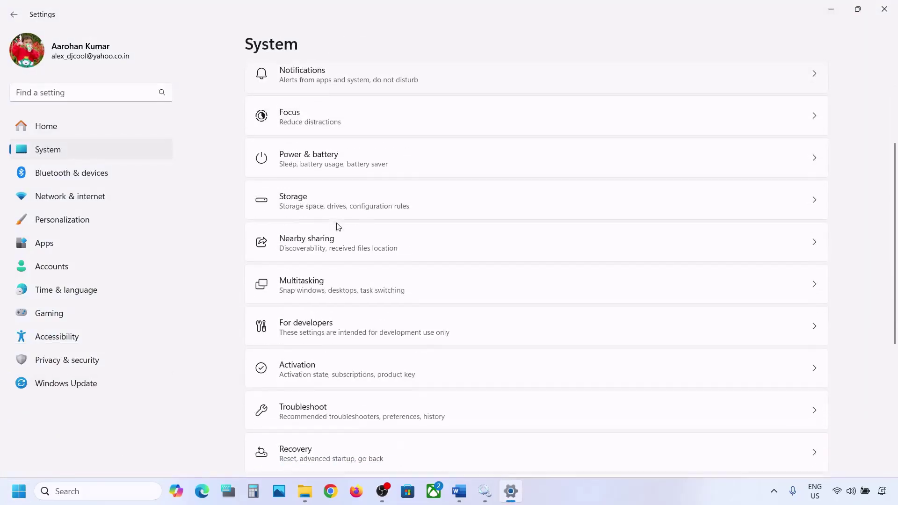
left_click(313, 340)
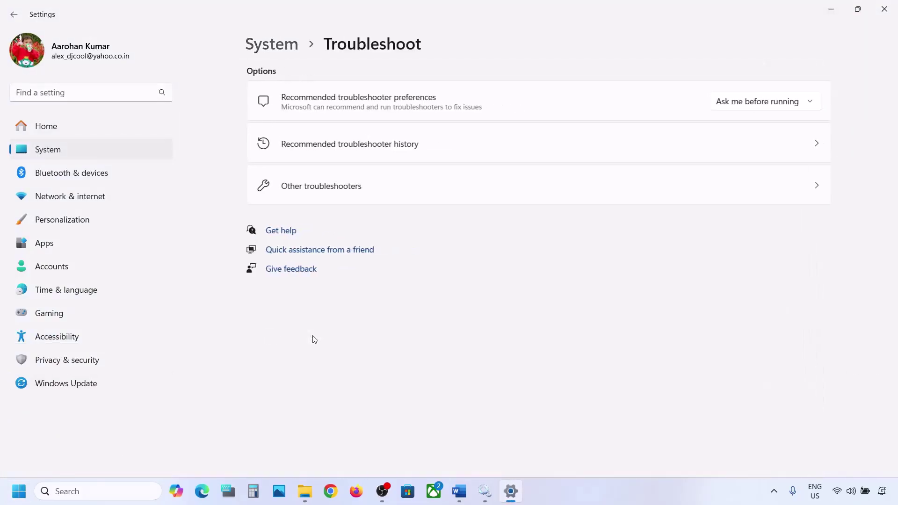
left_click(321, 198)
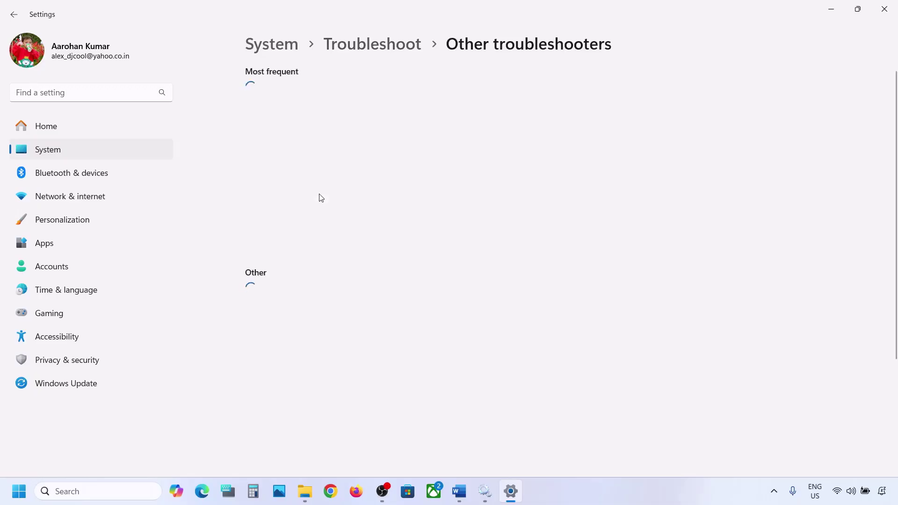
scroll(304, 201, "down", 1)
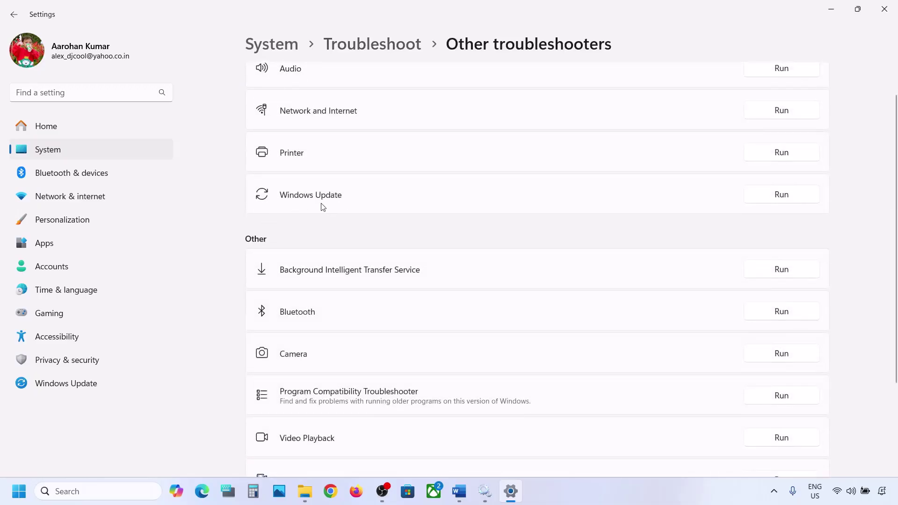
left_click(782, 201)
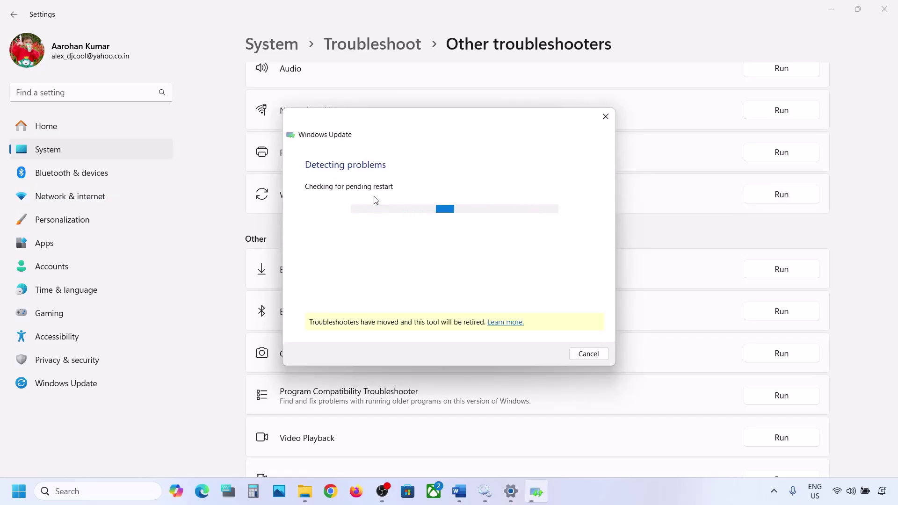
Switch to the Word document and highlight the Step 4 text about restarting Windows Update and Background intelligent transfer service
left_click(459, 491)
scroll(321, 302, "down", 3)
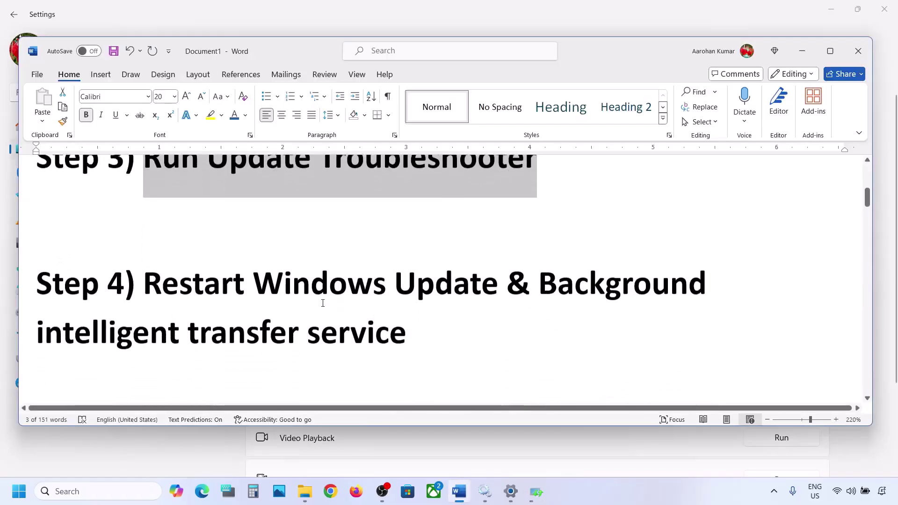
left_click_drag(144, 262, 407, 315)
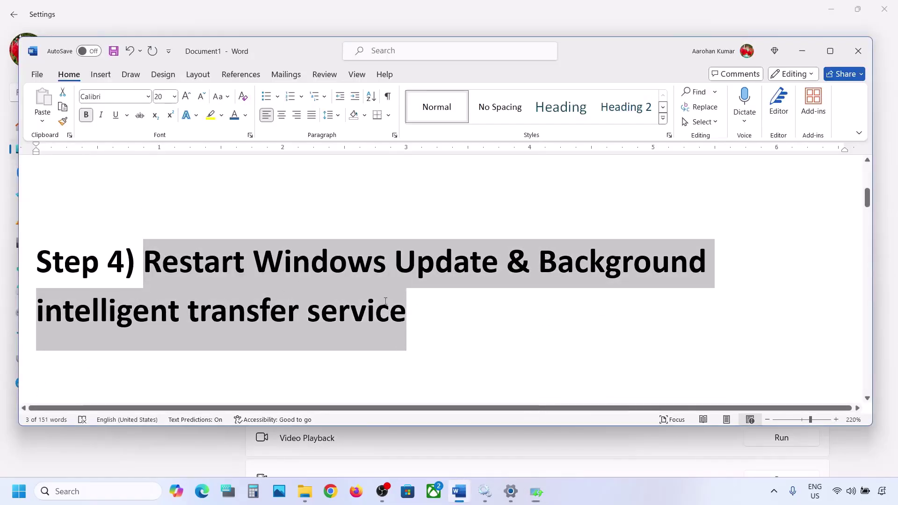
Search for "services", open the Services console, and select the Windows Update service
left_click(78, 491)
type("services")
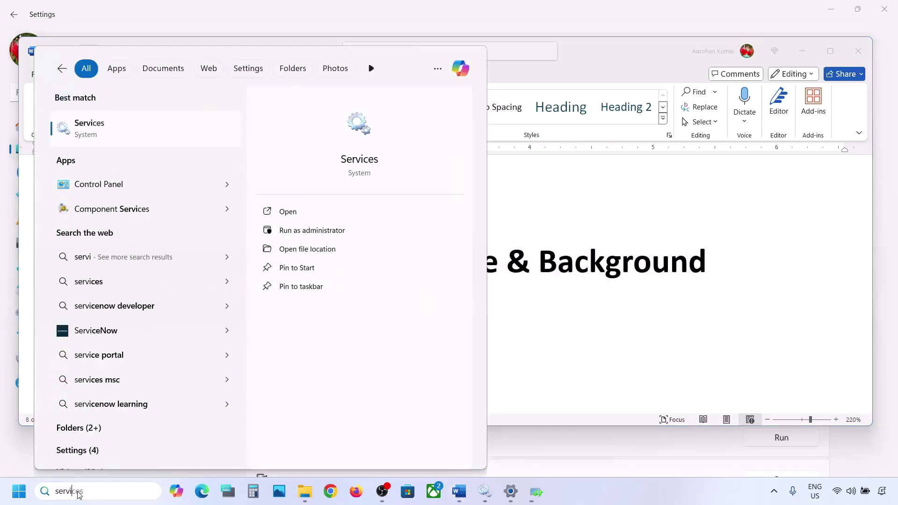
key("Return")
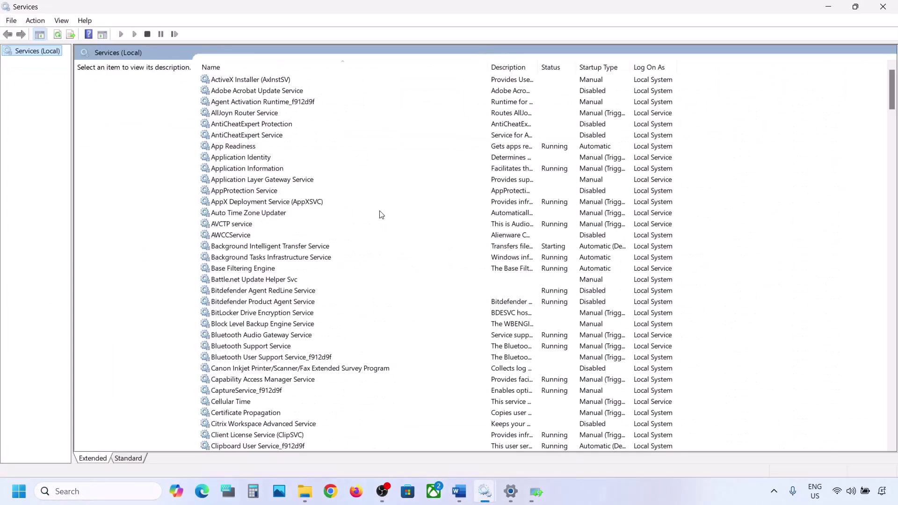
left_click(260, 269)
key("w")
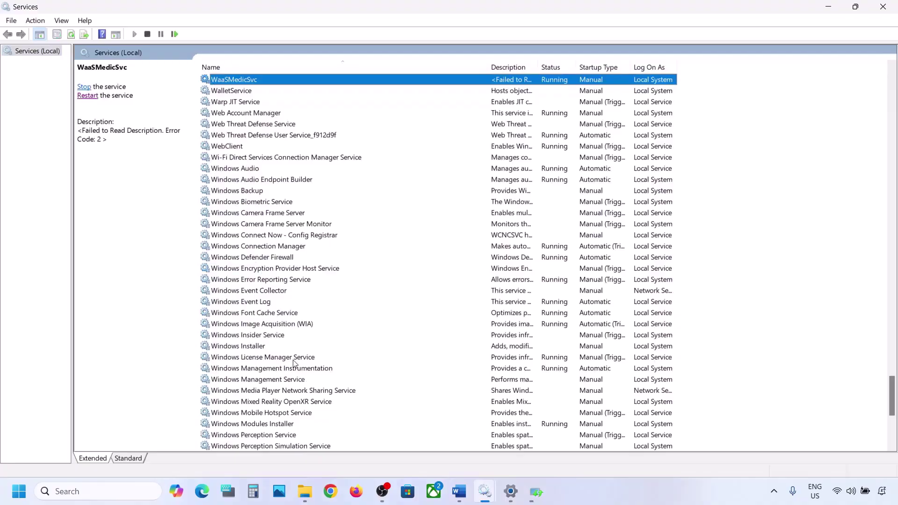
scroll(293, 364, "down", 8)
left_click(244, 303)
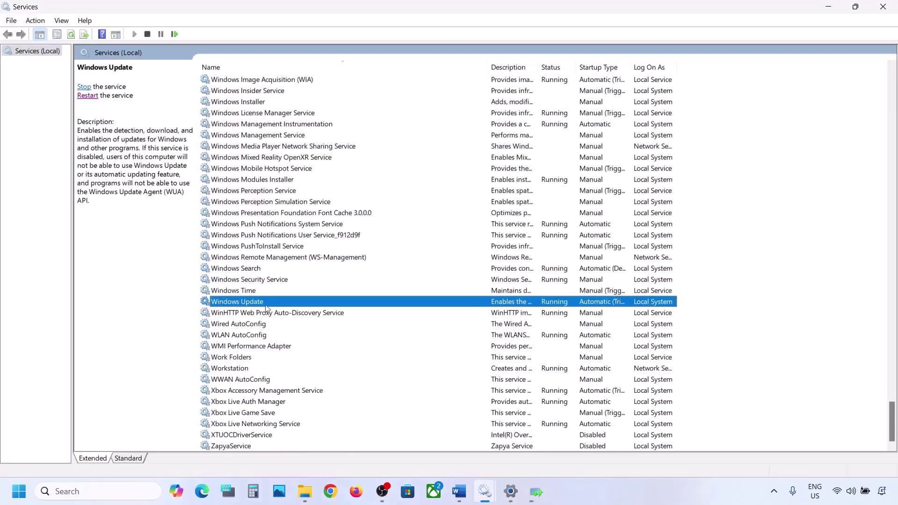
Set the Windows Update service's startup type to Automatic and restart the service
double_click(293, 303)
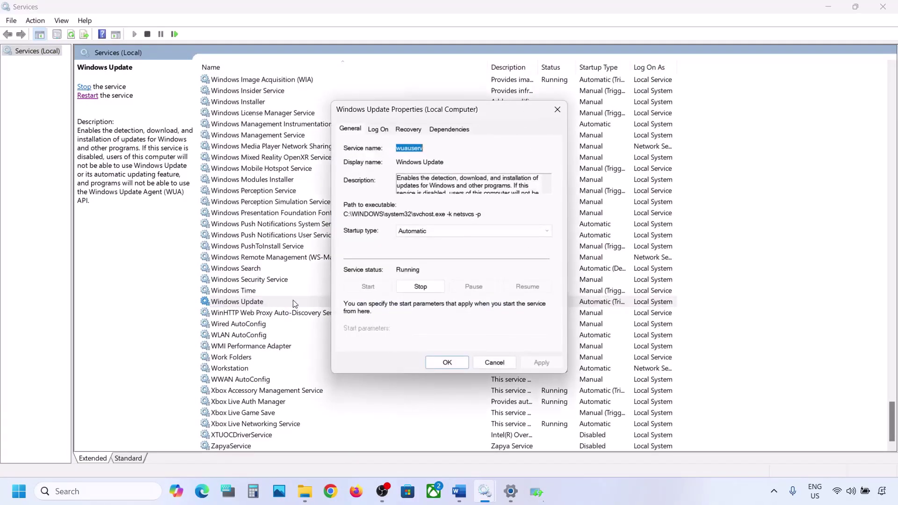
left_click(435, 232)
left_click(429, 252)
left_click(540, 362)
left_click(431, 362)
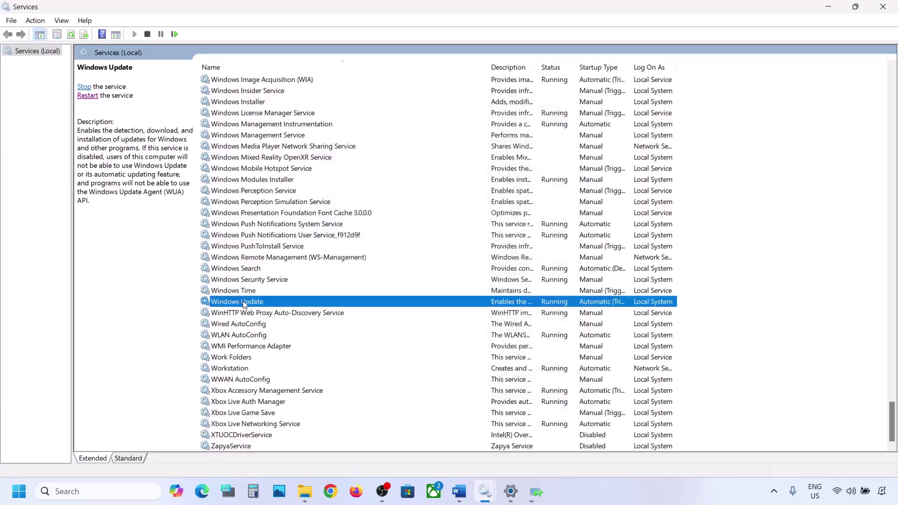
right_click(244, 304)
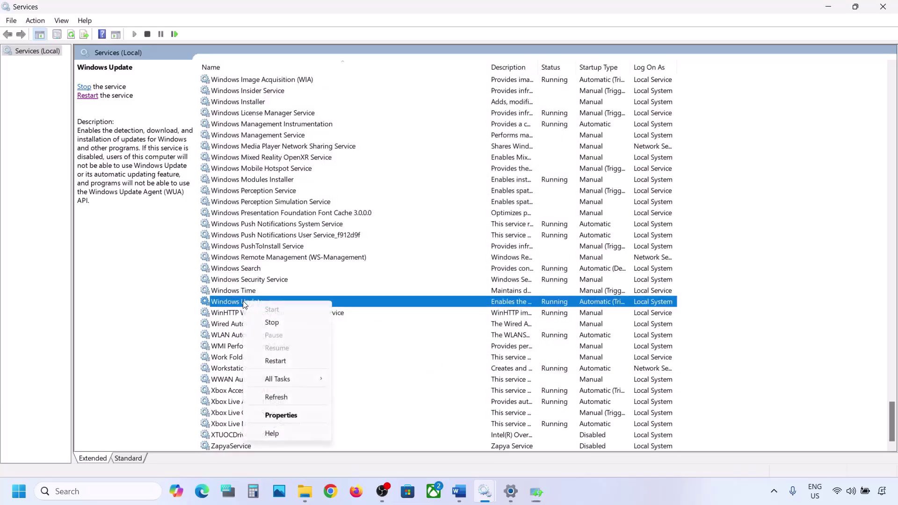
left_click(283, 360)
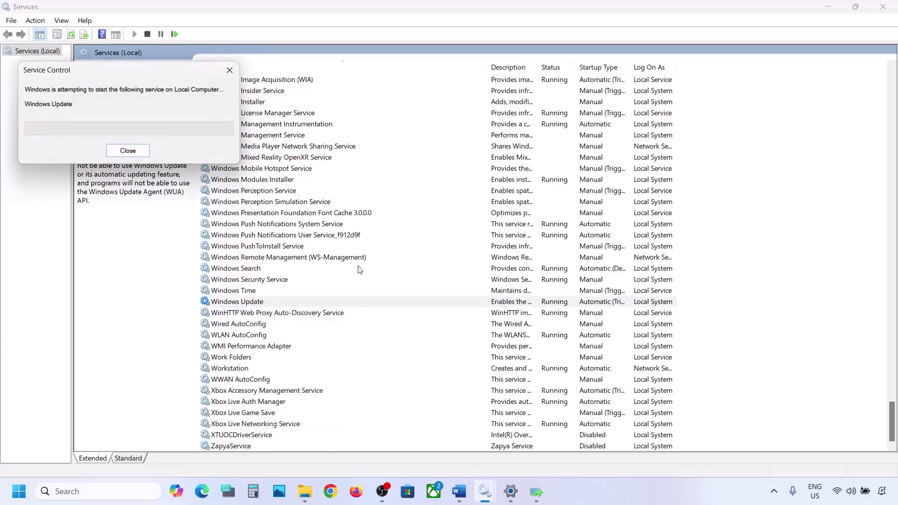
Set the Background Intelligent Transfer Service's startup type to Automatic and restart the service
left_click(264, 236)
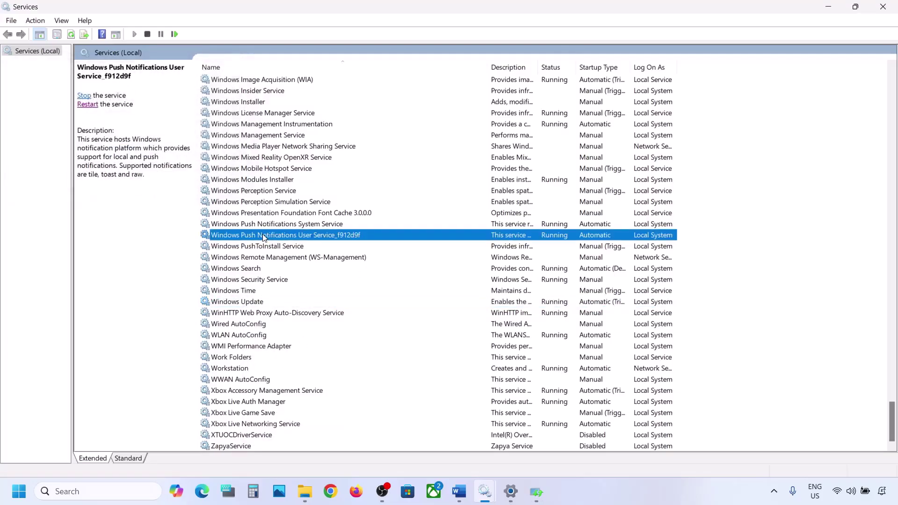
key("b")
scroll(271, 205, "up", 3)
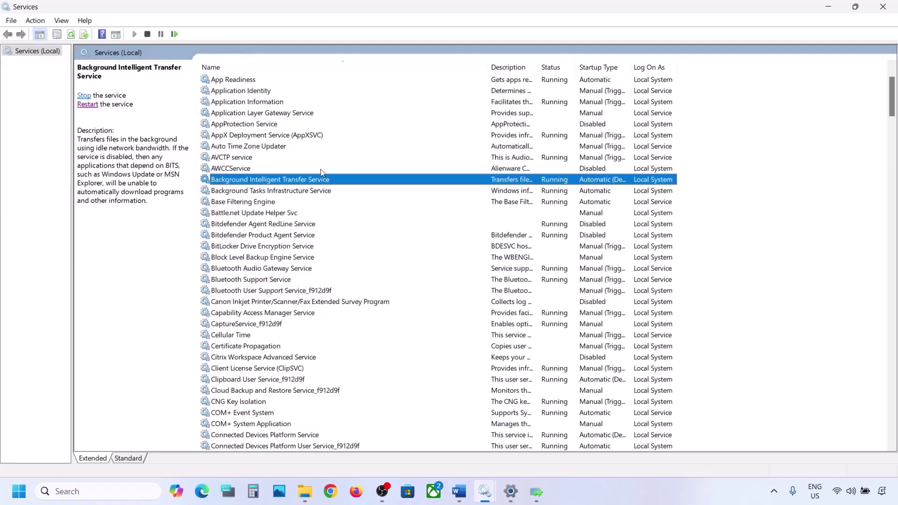
double_click(295, 184)
left_click(413, 231)
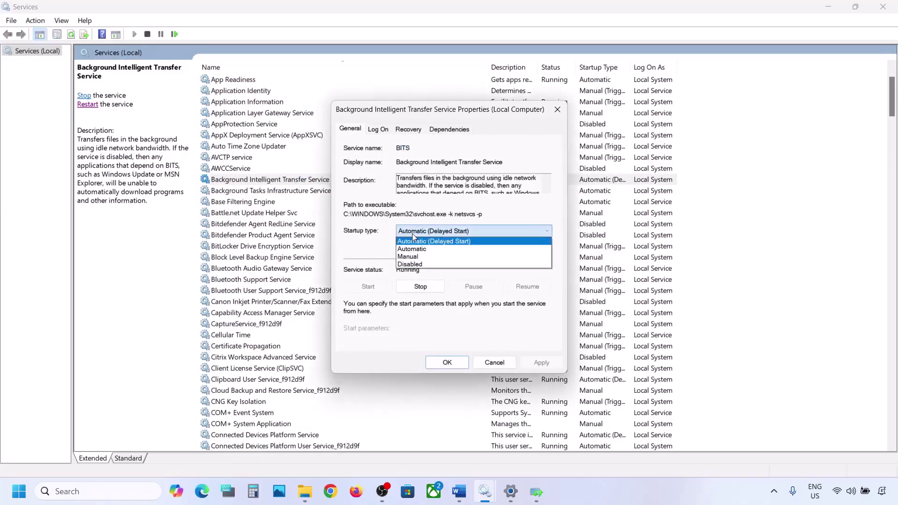
left_click(449, 247)
left_click(533, 364)
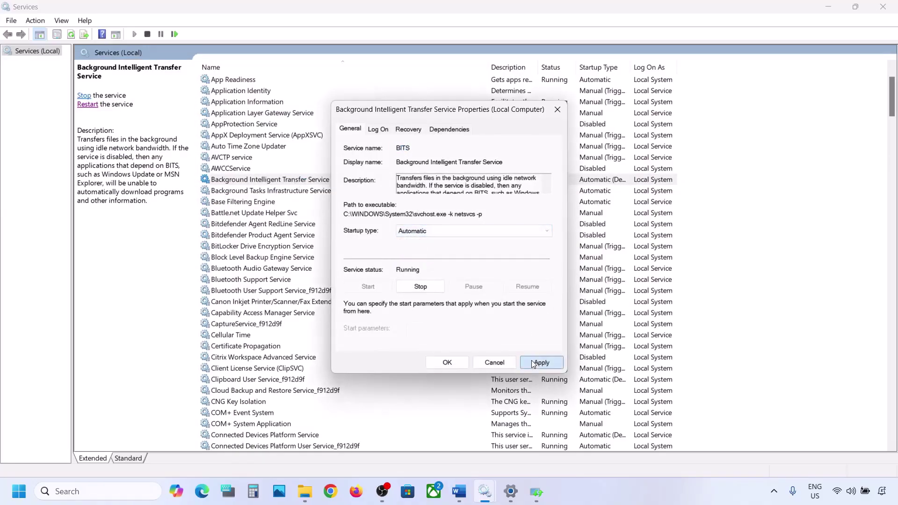
left_click(447, 362)
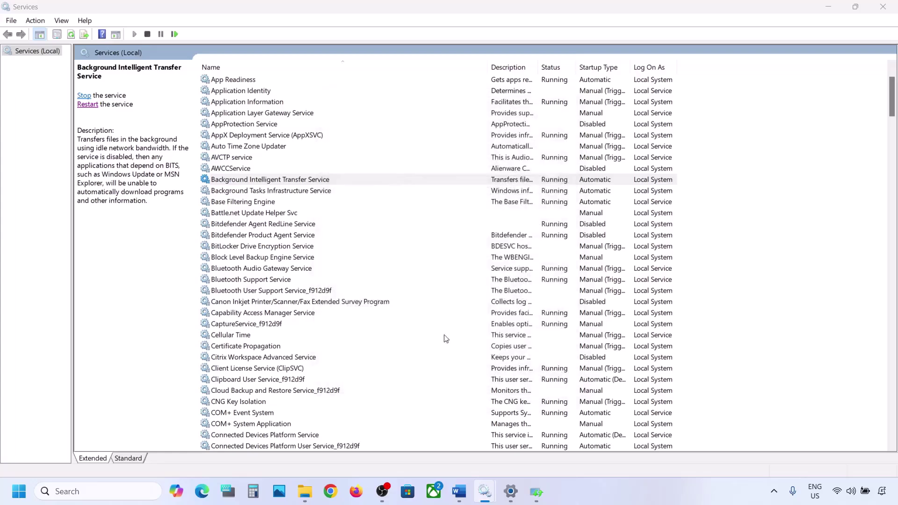
right_click(276, 182)
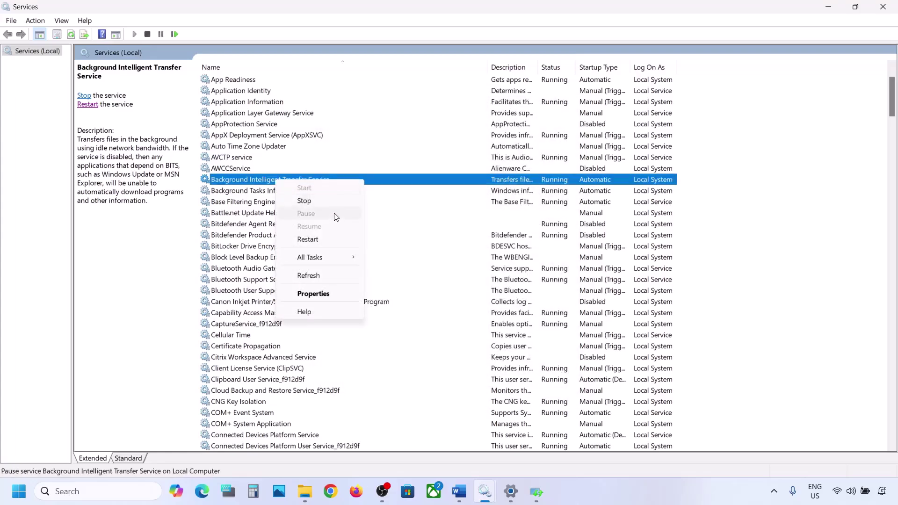
left_click(307, 239)
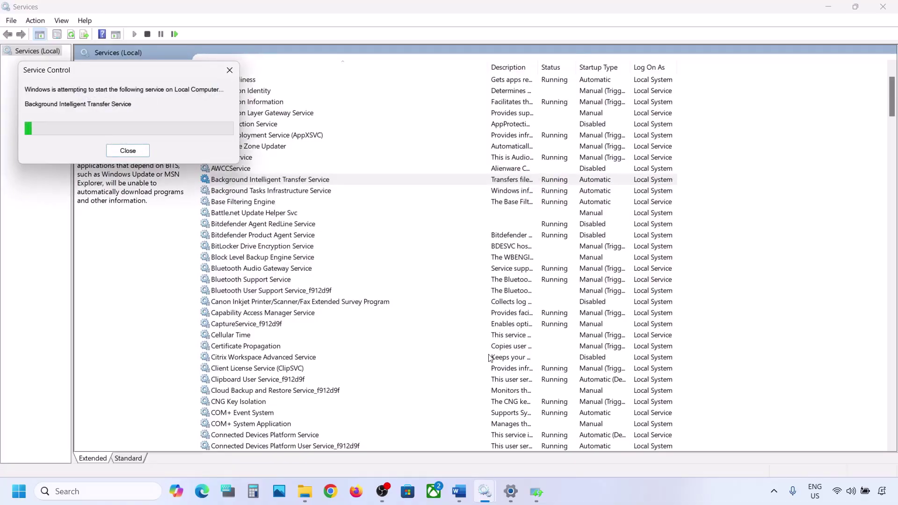
mouse_move(461, 494)
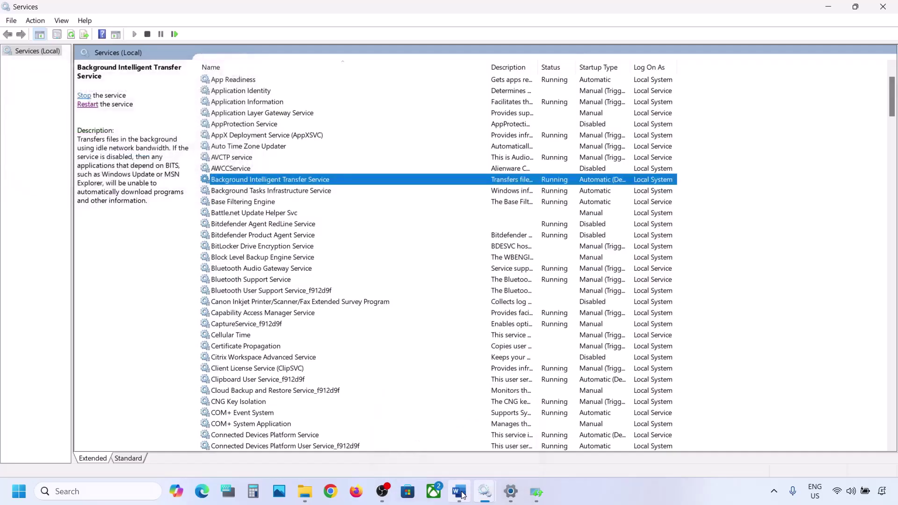
left_click(463, 492)
scroll(431, 337, "down", 5)
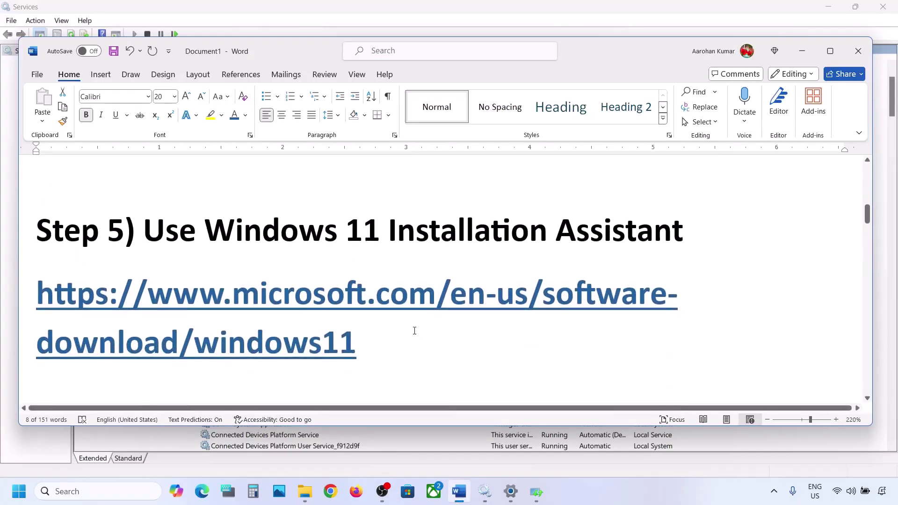
left_click_drag(373, 349, 37, 299)
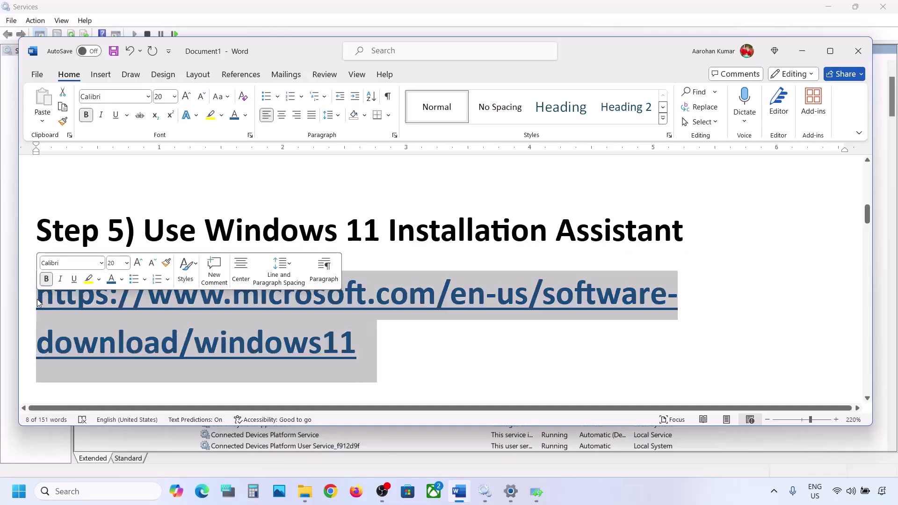
right_click(38, 299)
left_click(87, 218)
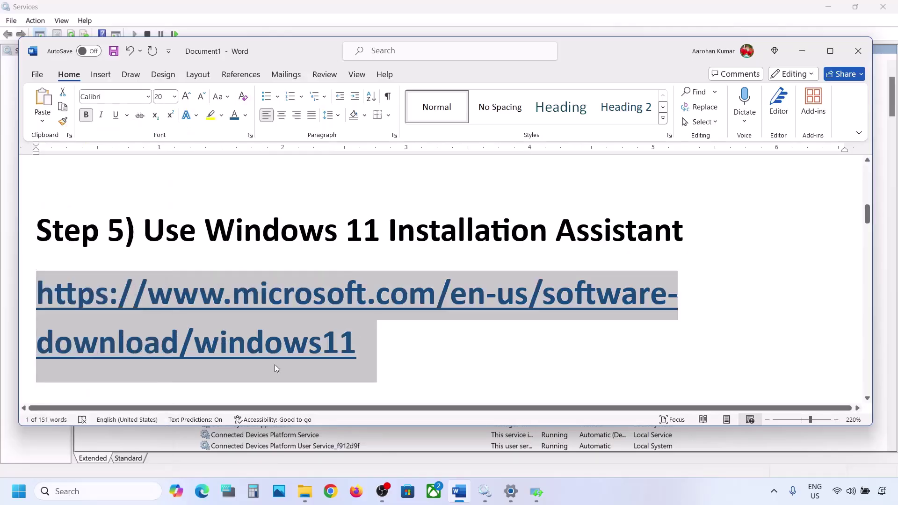
Switch to Chrome, open the copied Windows 11 download page, and download the Windows 11 Installation Assistant
left_click(330, 493)
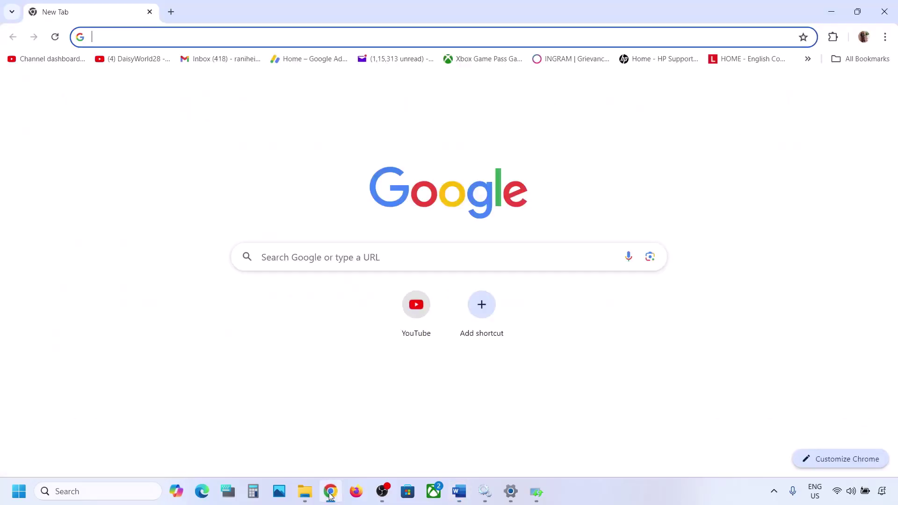
key("ctrl+v")
key("Return")
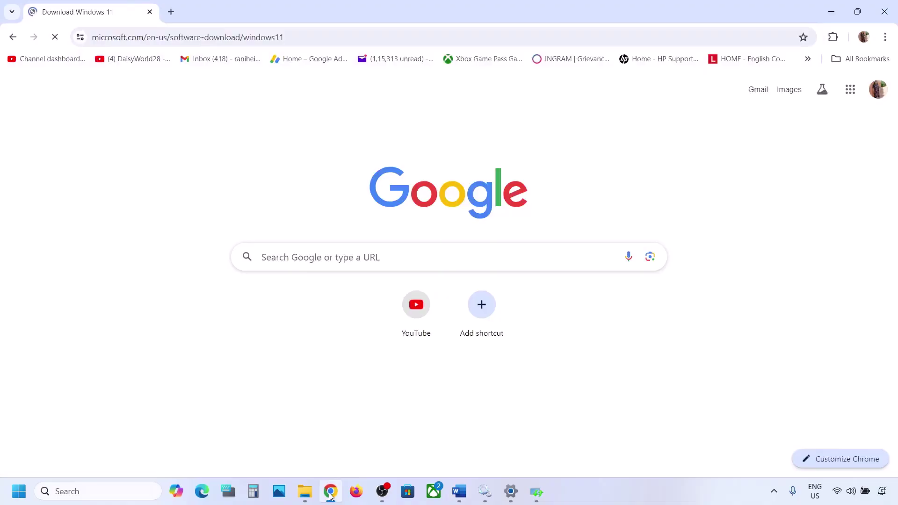
scroll(381, 316, "down", 1)
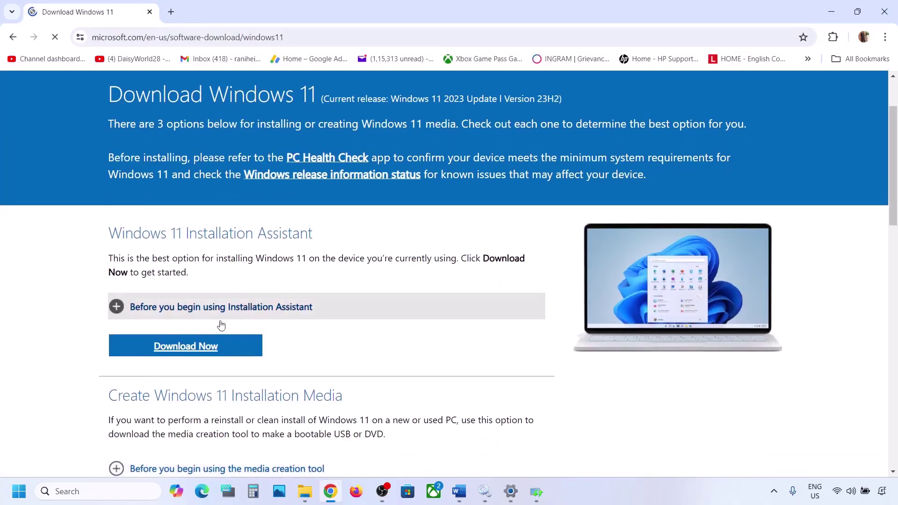
left_click(191, 346)
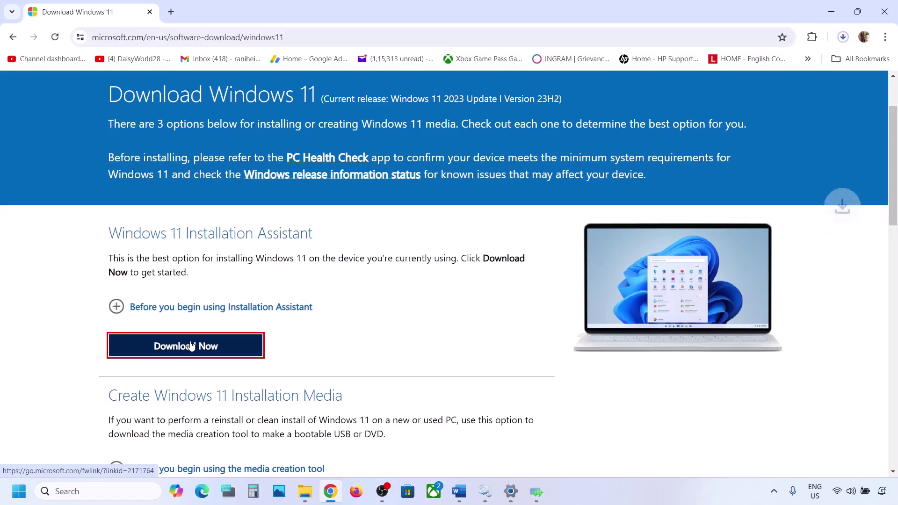
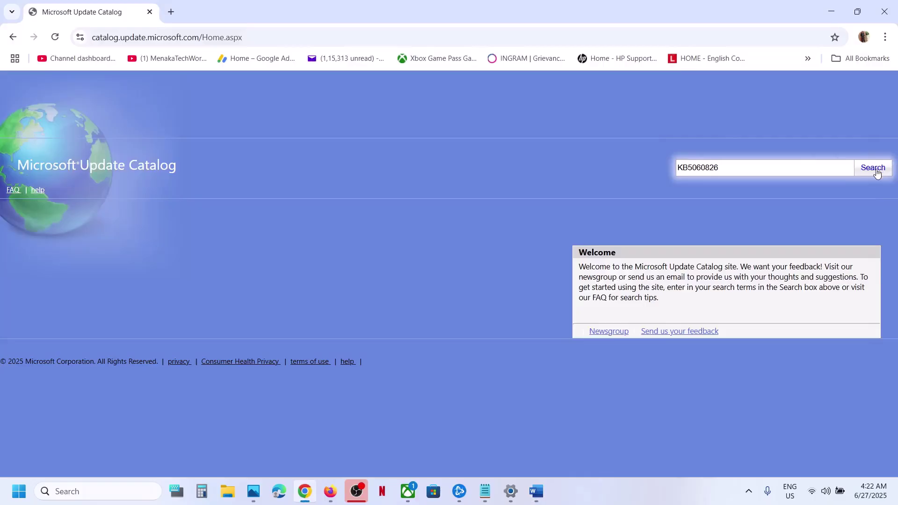
Search the Microsoft Update Catalog for KB5060826, then check the installed Windows version with winver and close its window
left_click(873, 172)
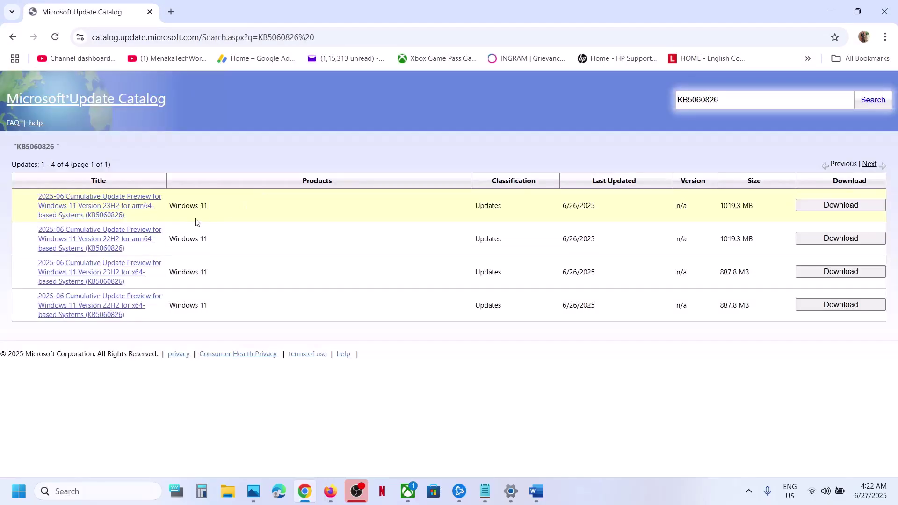
left_click(79, 490)
type("winver")
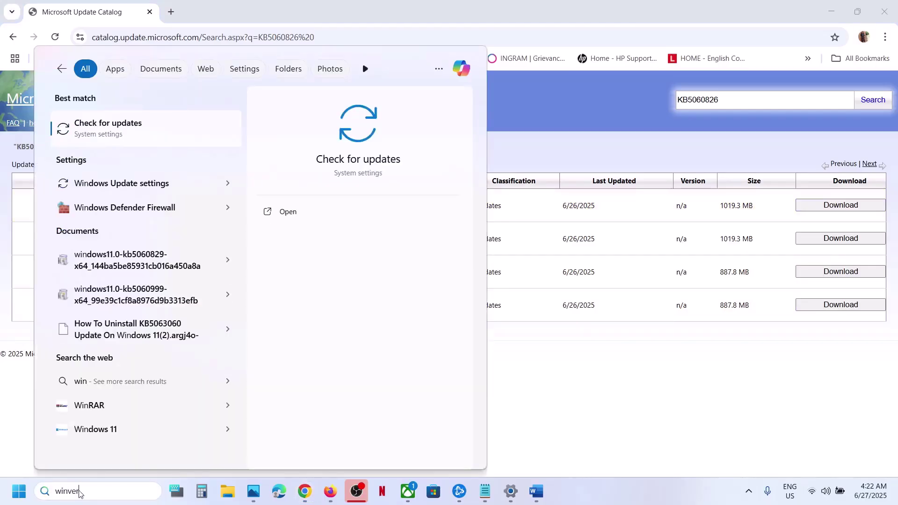
left_click(102, 496)
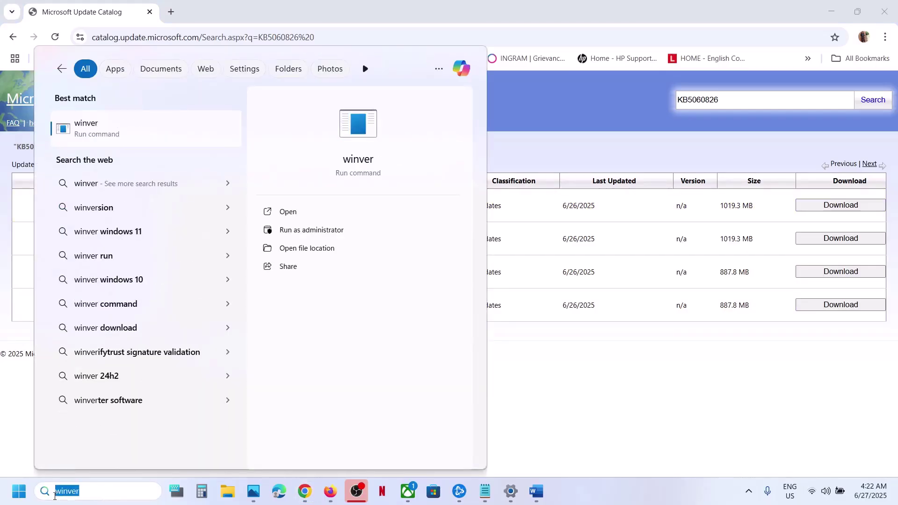
left_click(120, 131)
left_click_drag(177, 30, 460, 110)
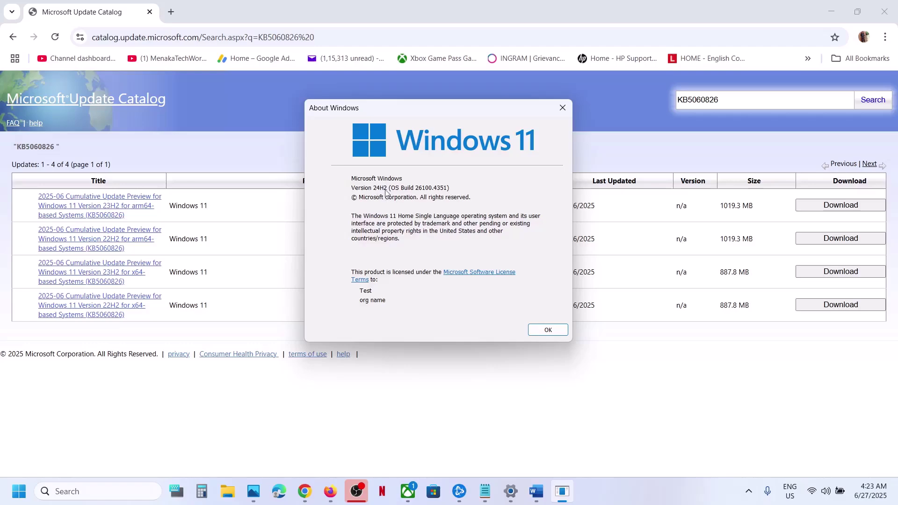
left_click(562, 108)
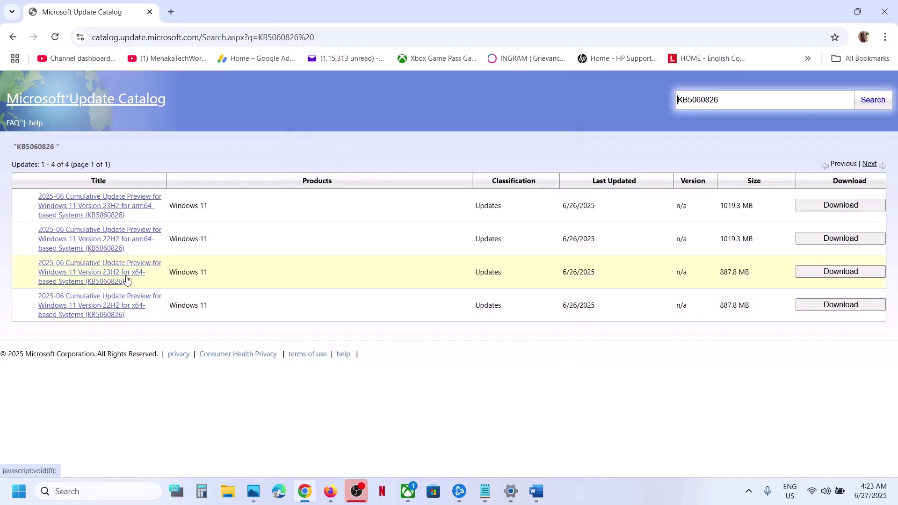
Check the system type in the device specifications on the System About page of Settings, then minimize Settings
left_click(21, 489)
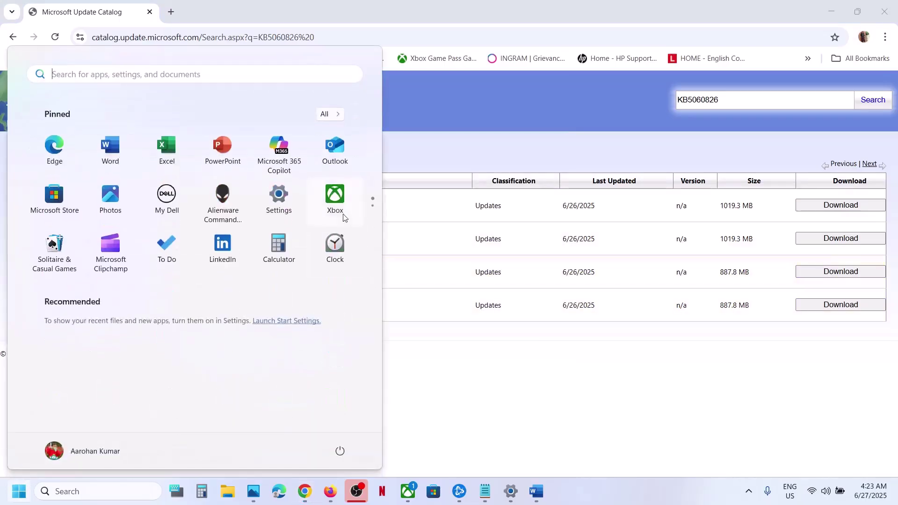
left_click(282, 204)
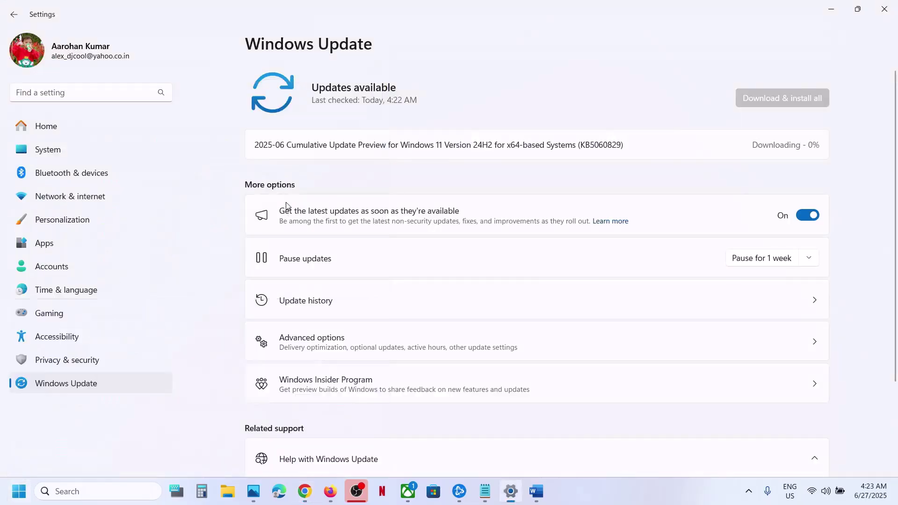
left_click(88, 152)
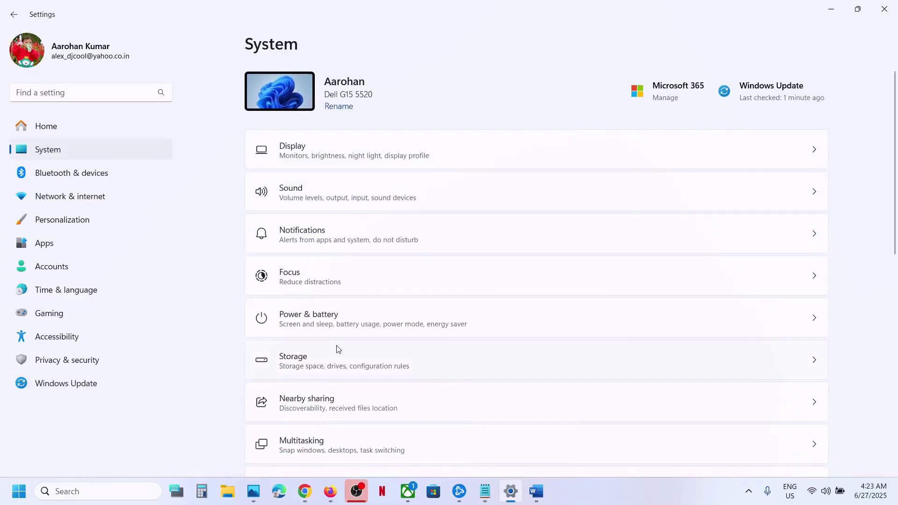
scroll(349, 369, "down", 10)
left_click(326, 416)
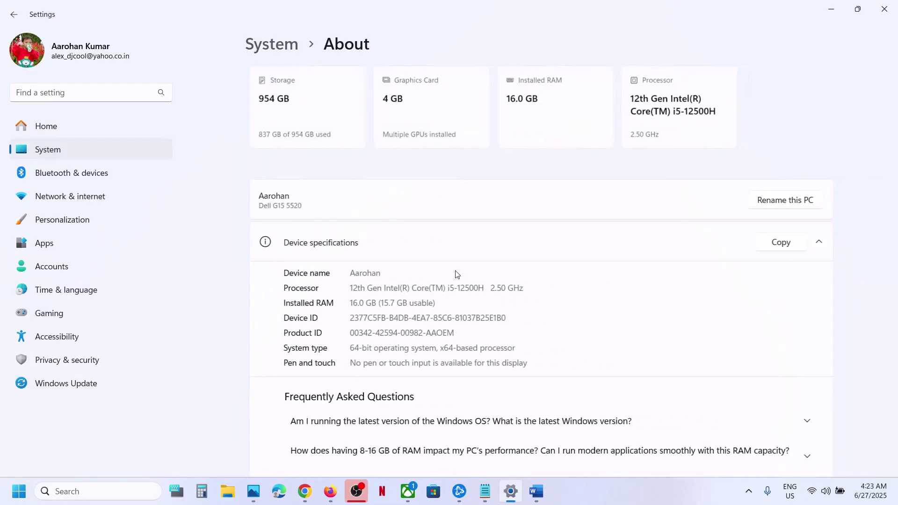
left_click_drag(352, 348, 508, 350)
left_click(830, 7)
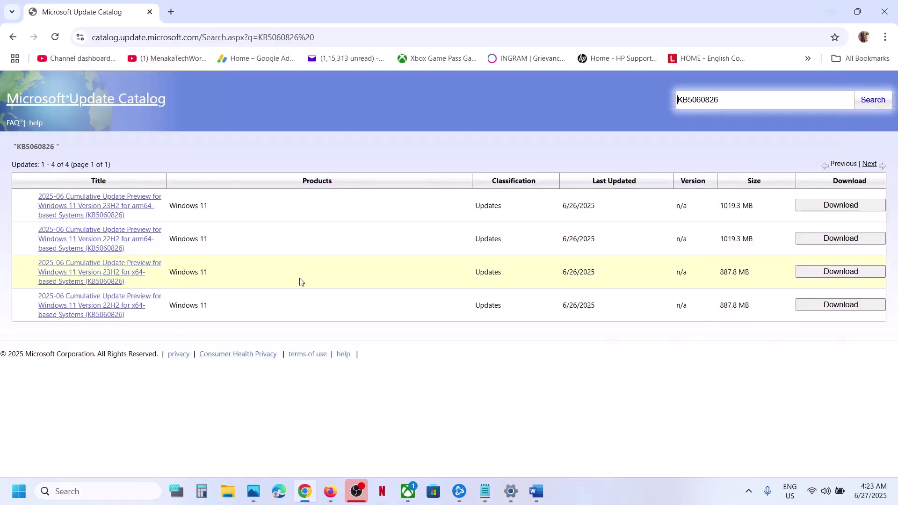
Download the KB5060826 .msu package for Windows 11 Version 23H2 x64-based Systems and check its download progress
left_click(809, 277)
left_click(812, 277)
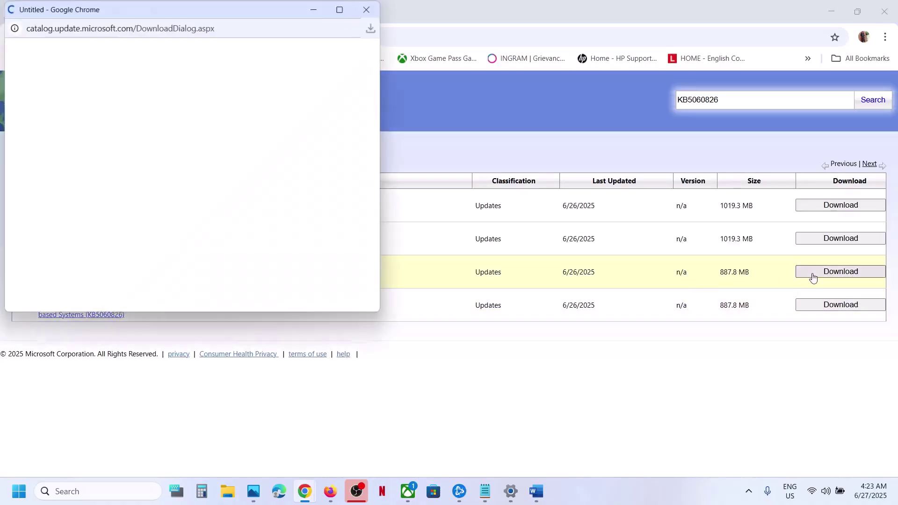
left_click_drag(242, 8, 534, 100)
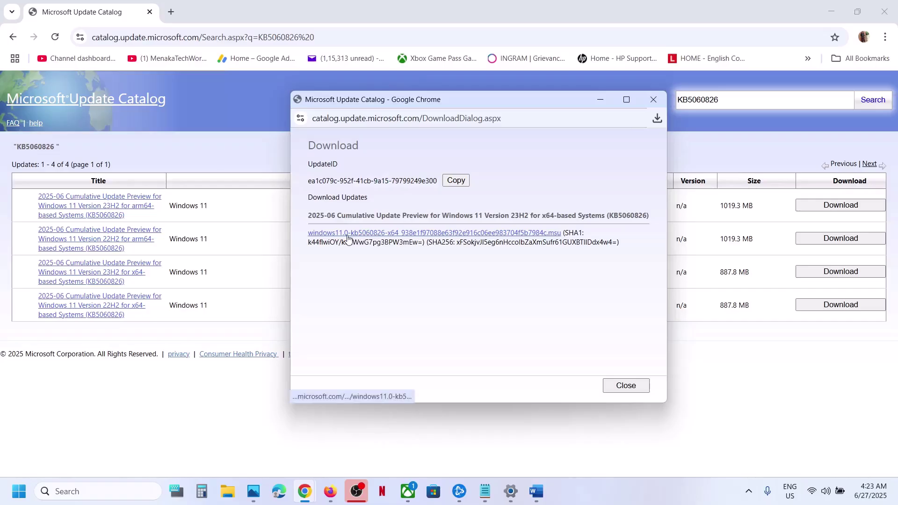
left_click(389, 237)
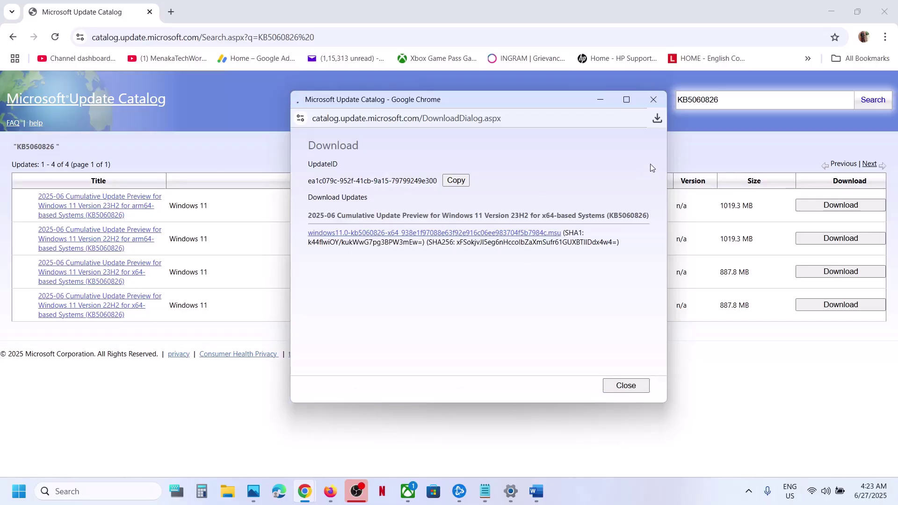
left_click(657, 118)
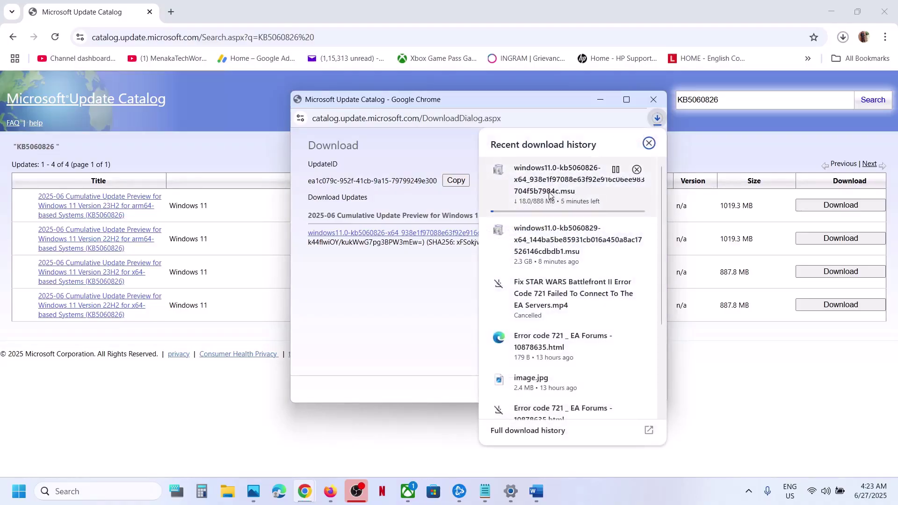
left_click(308, 337)
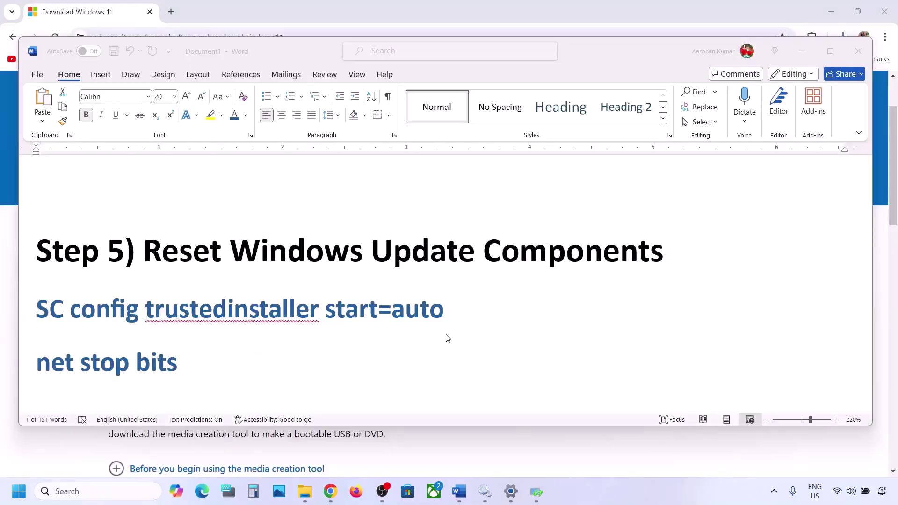
In the Word document, copy the Reset Windows Update Components commands from "SC config trustedinstaller start=auto" through "net start appidsvc"
left_click(148, 246)
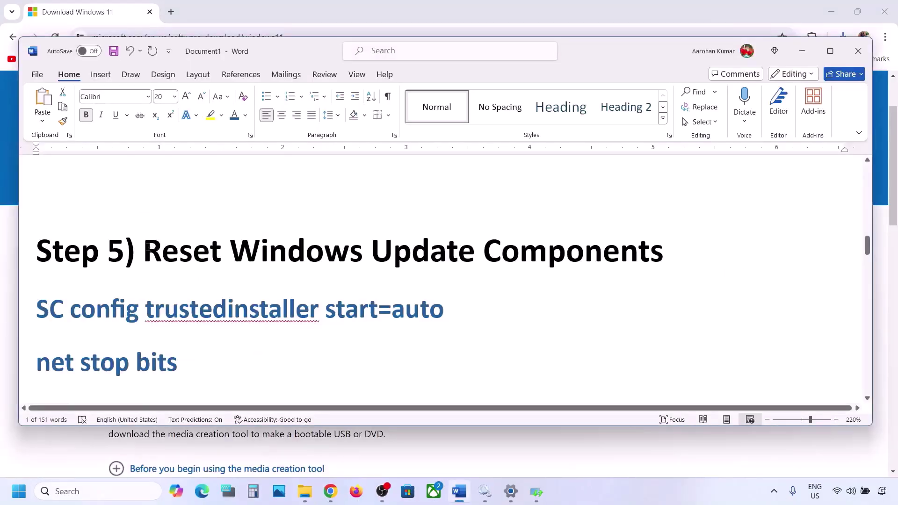
left_click_drag(148, 246, 663, 253)
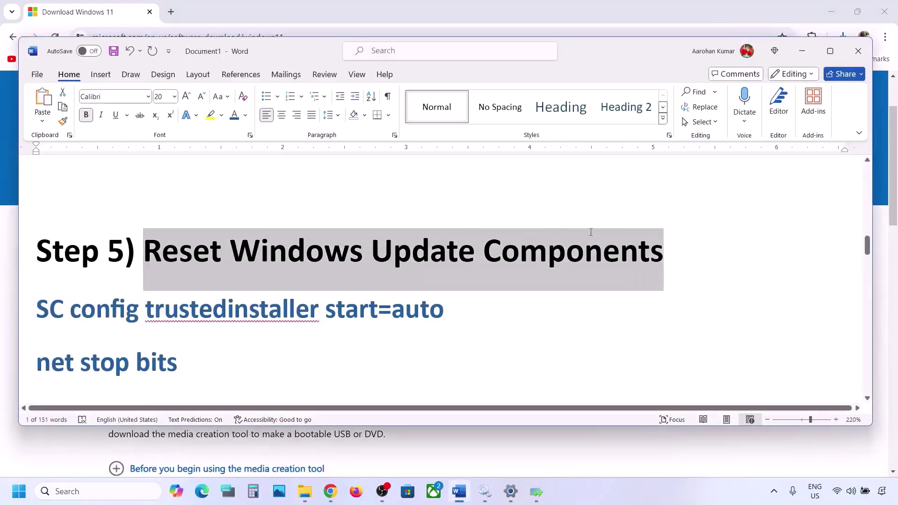
left_click(37, 306)
key("shift+Down")
key("shift+Down")
key("shift+Down")
key("shift+Down")
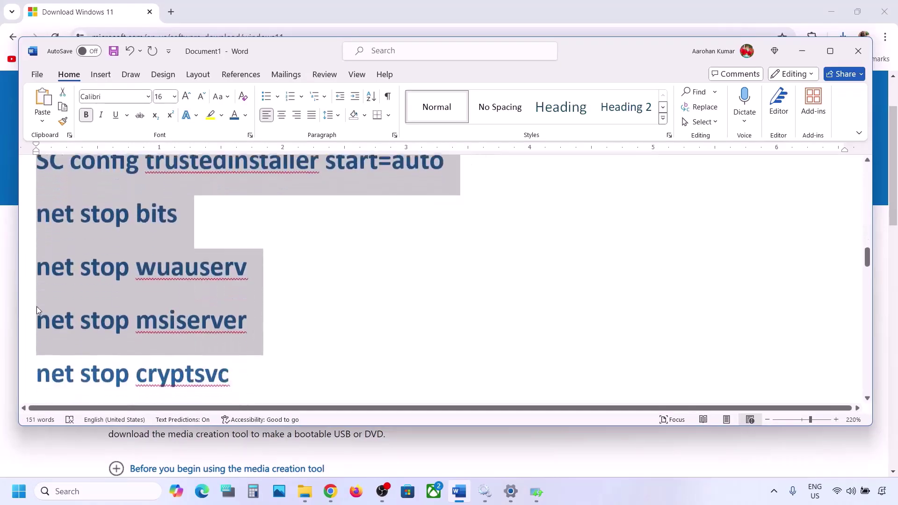
key("shift+Down")
key("shift+Down")
key("shift+Down")
key("shift+Down")
key("shift+Down")
key("shift+Down")
key("shift+Down")
key("shift+Down")
key("shift+Down")
key("shift+Down")
key("shift+Down")
key("shift+Down")
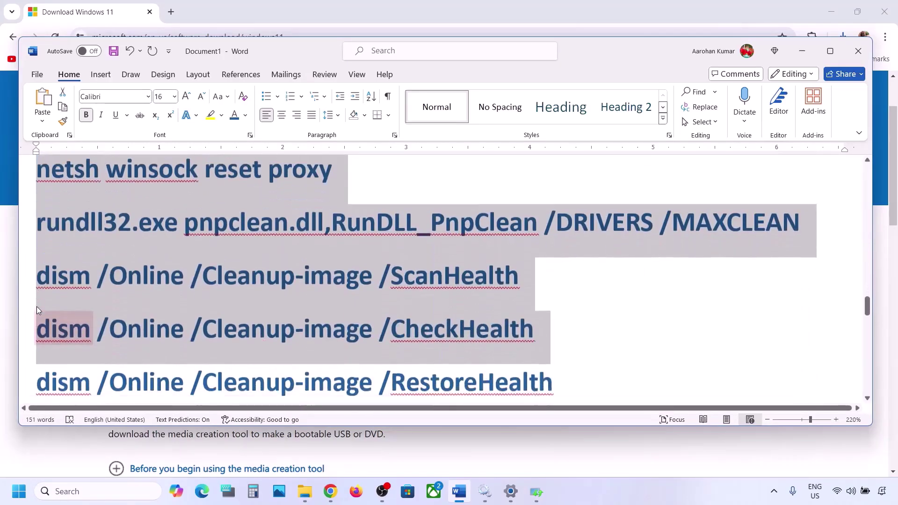
key("shift+Down")
key("shift+Down")
key("shift+Down")
key("shift+Down")
key("shift+Down")
key("shift+Down")
key("shift+Down")
key("shift+Down")
key("shift+Down")
key("shift+Down")
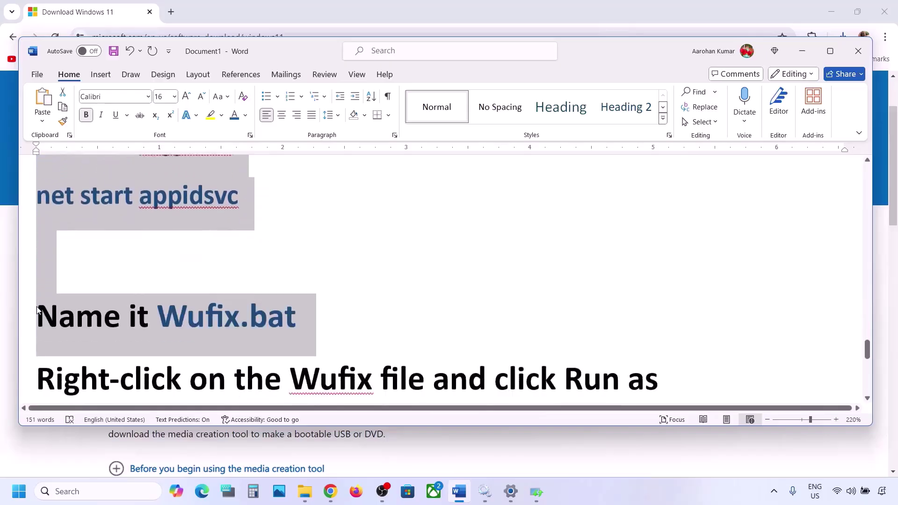
key("shift+Up")
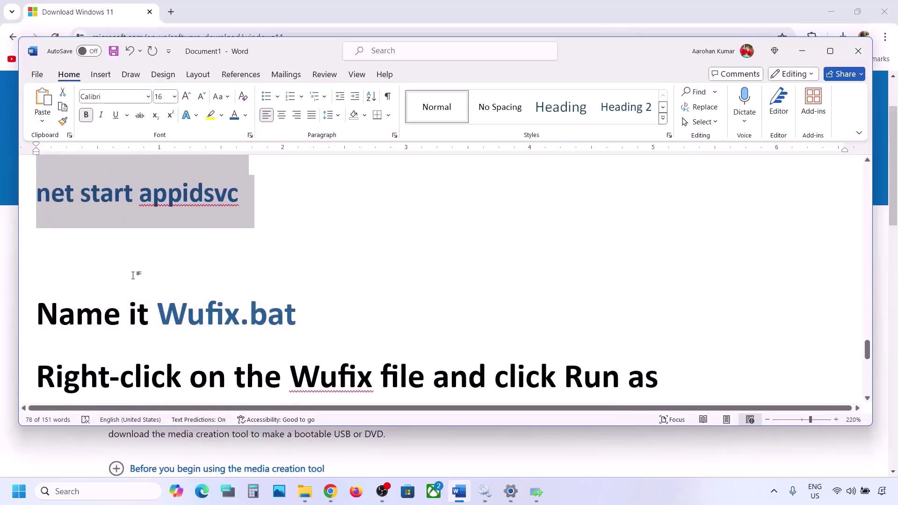
scroll(133, 275, "up", 2)
right_click(139, 237)
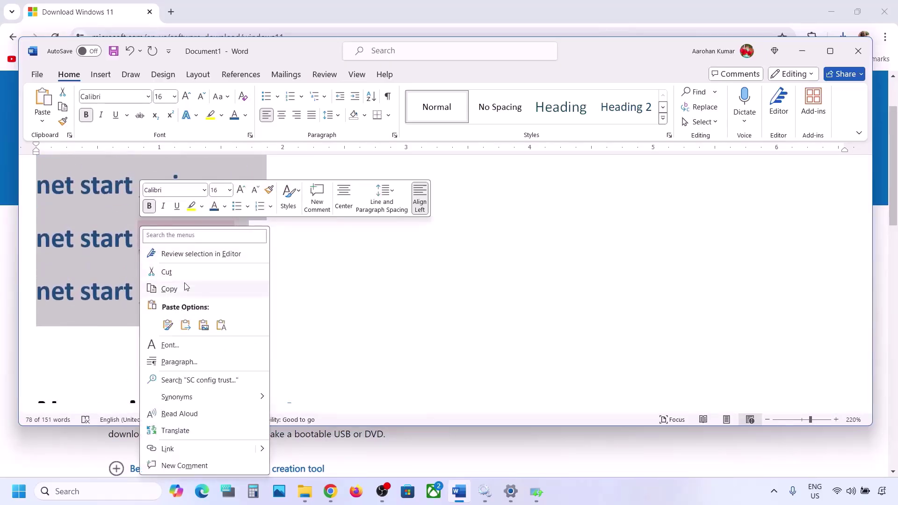
left_click(186, 287)
Search for "note", open Notepad, and paste the copied update reset commands into the file
left_click(75, 491)
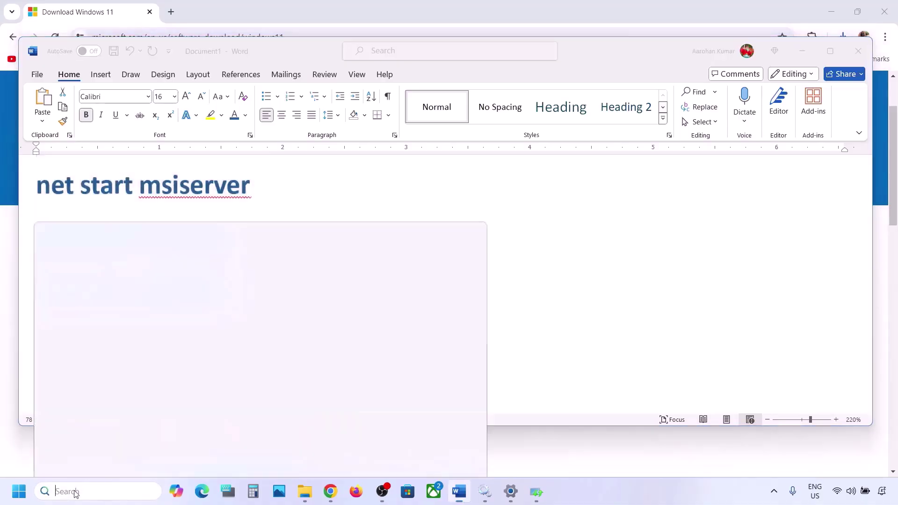
type("note")
key("Return")
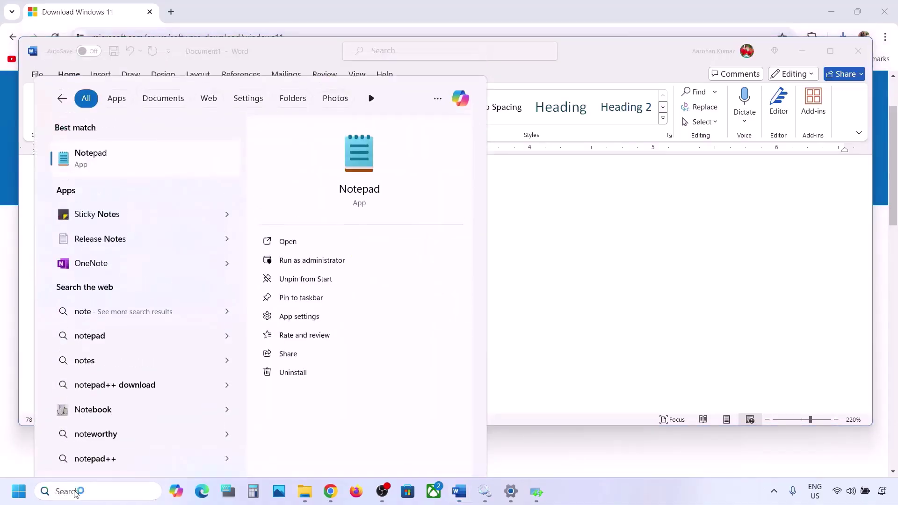
key("ctrl+v")
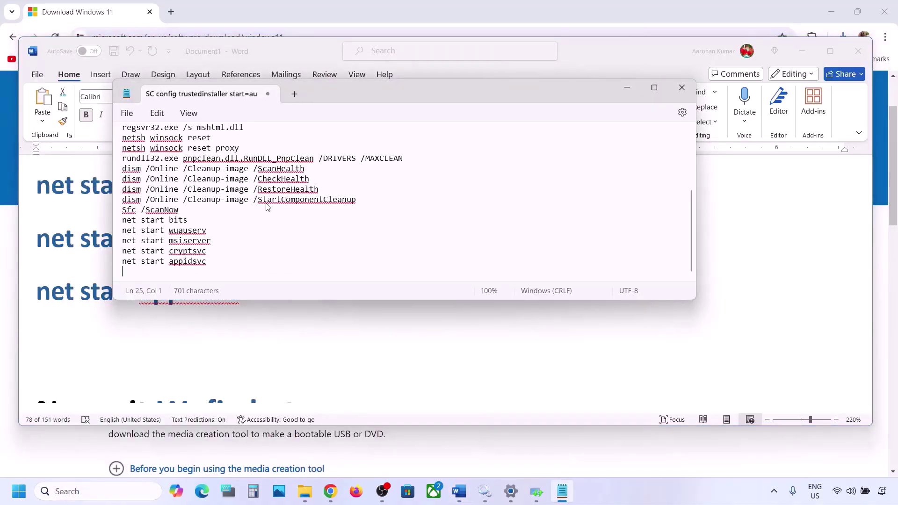
scroll(251, 166, "up", 5)
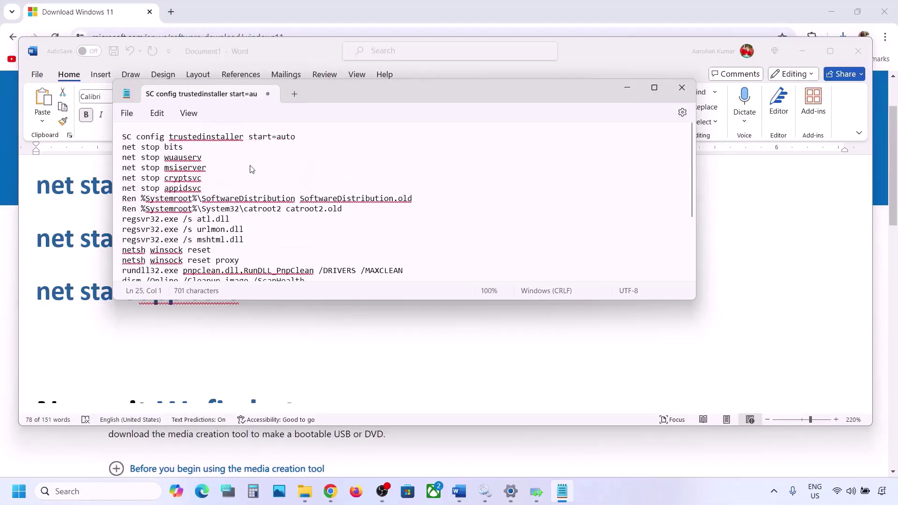
Start saving the Notepad file under a new name, and copy the file name "Wufix.bat" from the Word document
left_click(126, 114)
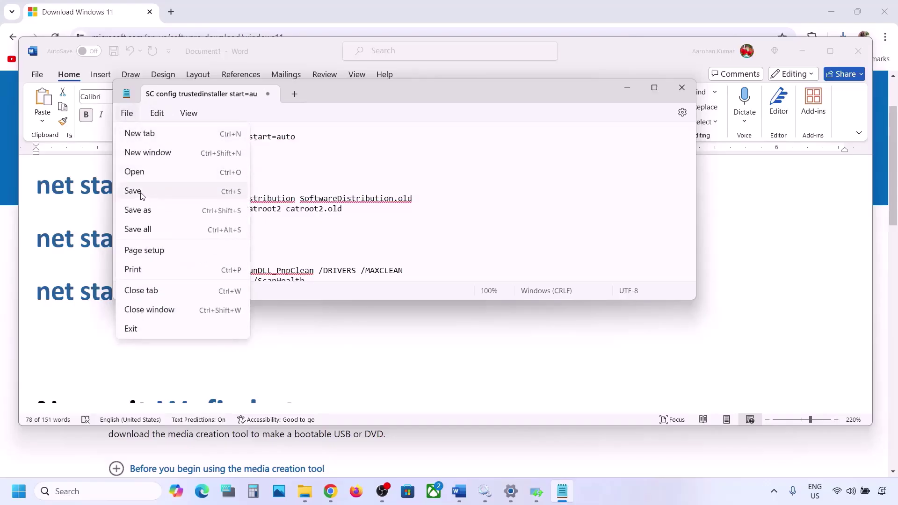
left_click(140, 211)
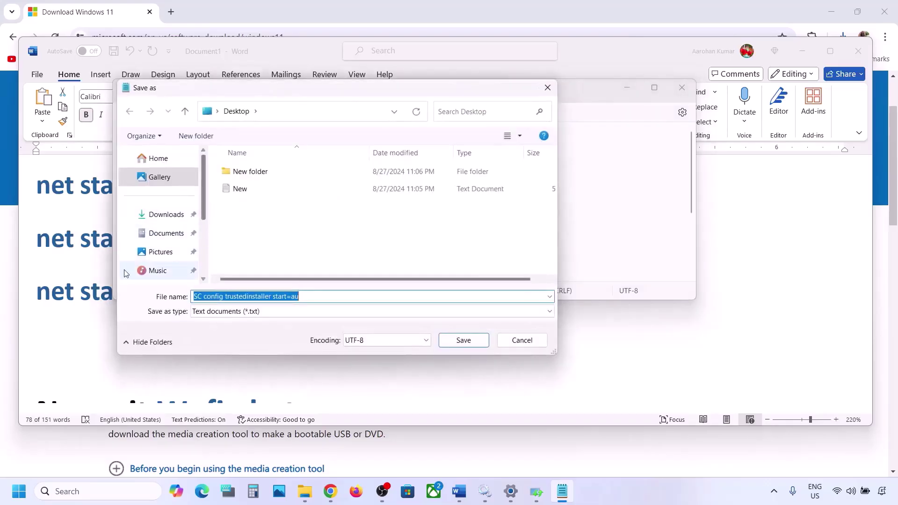
left_click(96, 299)
scroll(97, 298, "down", 5)
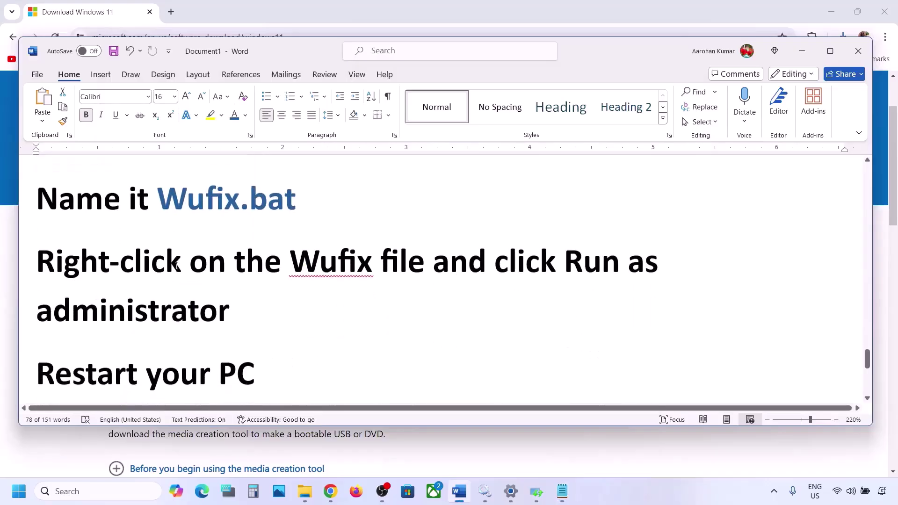
left_click_drag(303, 212, 157, 213)
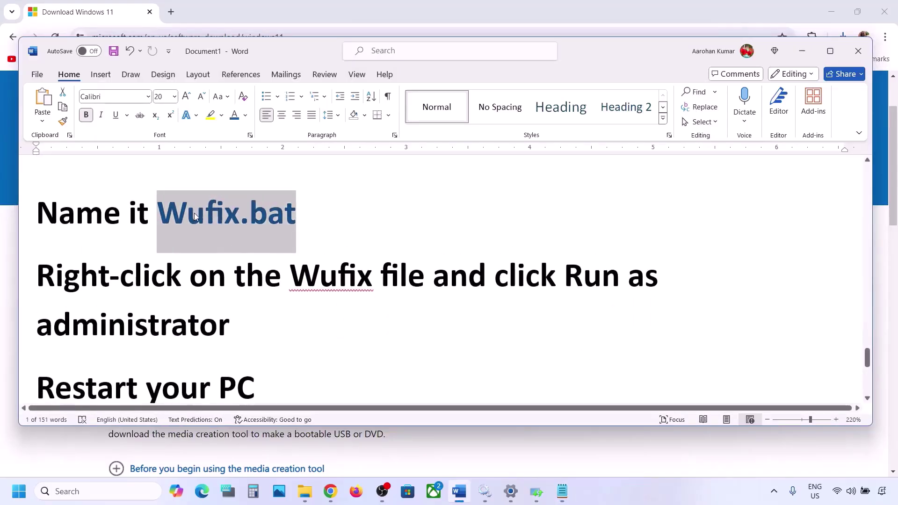
key("ctrl+c")
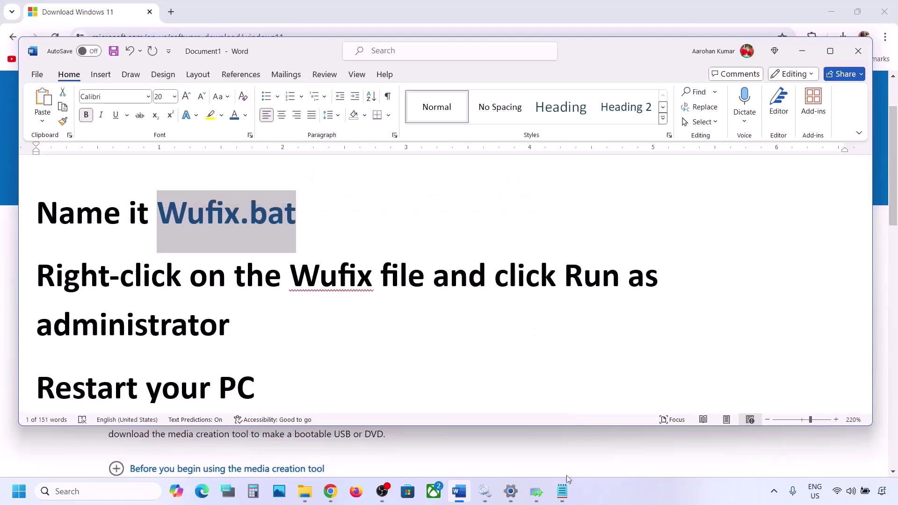
Save the Notepad file to the Desktop as Wufix.bat with the type All files, and close Notepad
left_click(562, 490)
key("ctrl+s")
key("ctrl+v")
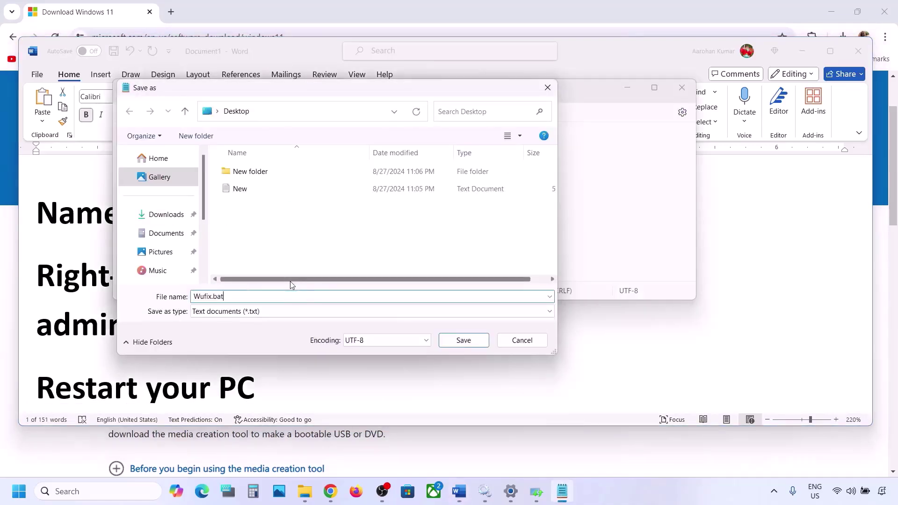
left_click(264, 317)
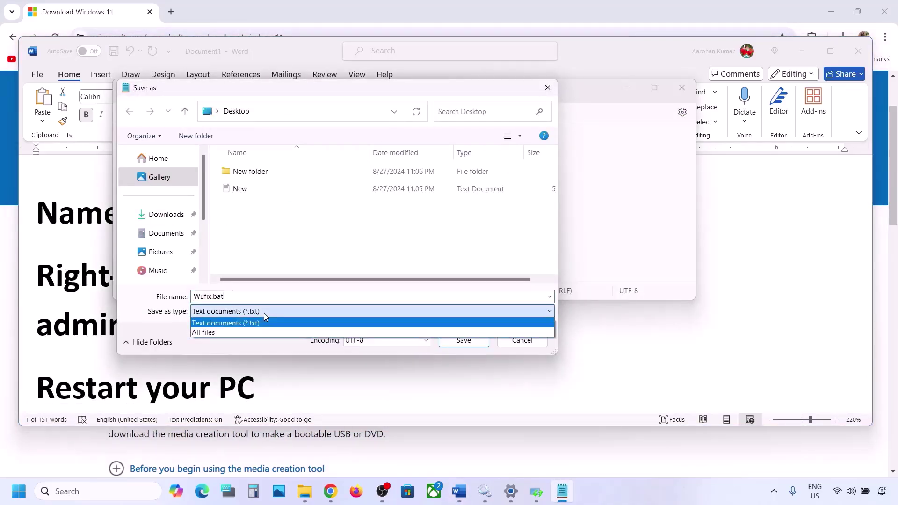
left_click(231, 333)
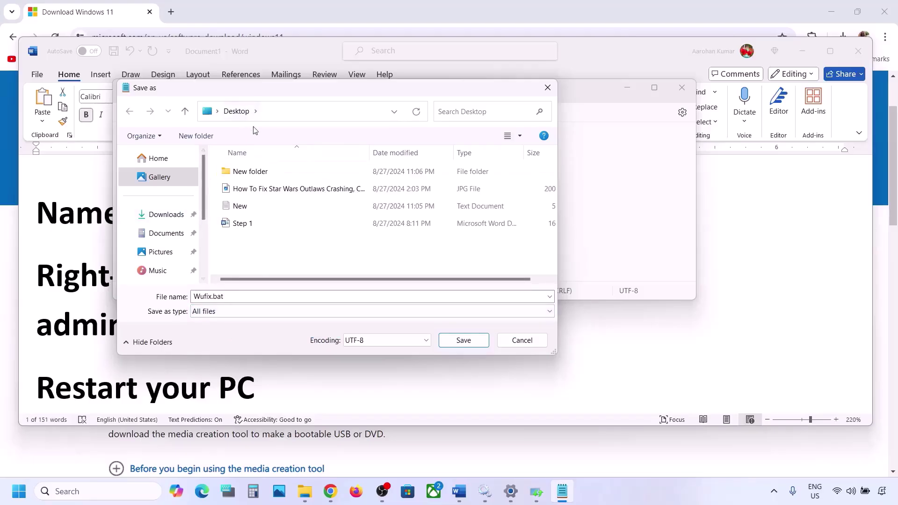
left_click(466, 341)
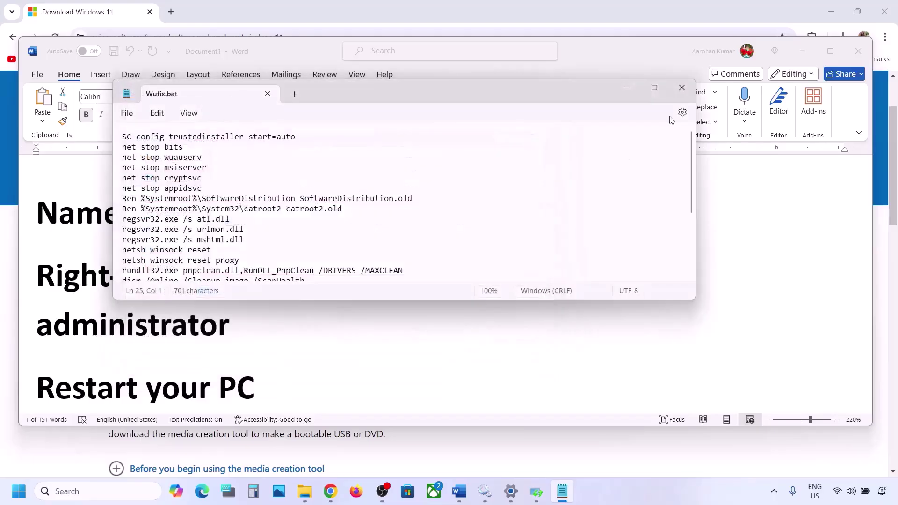
left_click(682, 88)
Show the desktop, close the Windows Update troubleshooter, and run the Wufix file as administrator
key("super+d")
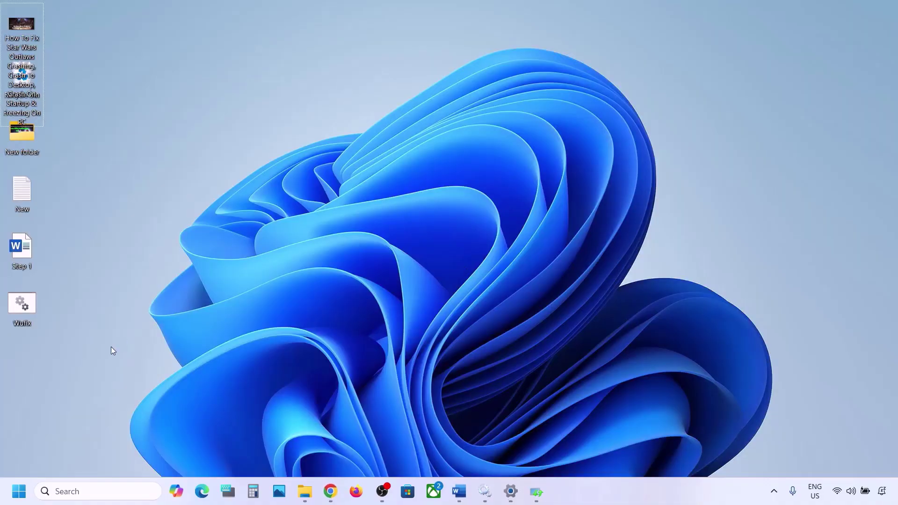
left_click(27, 306)
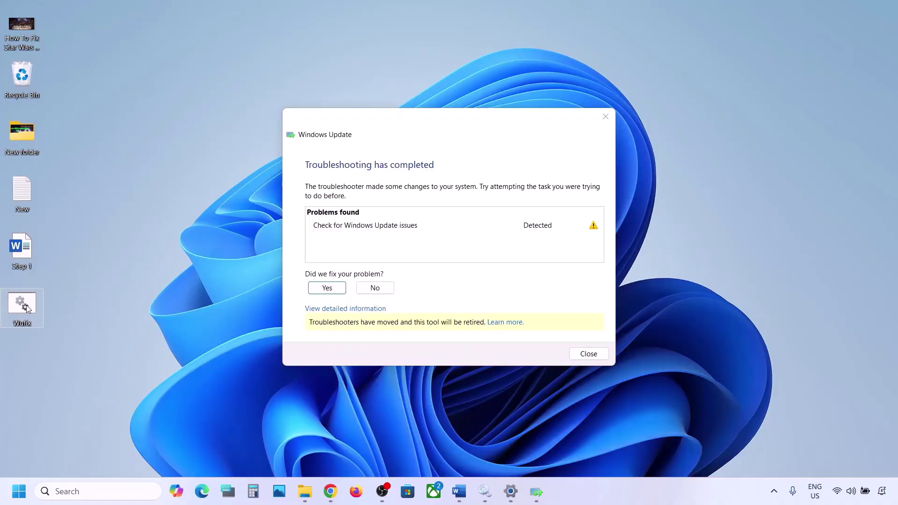
left_click(605, 116)
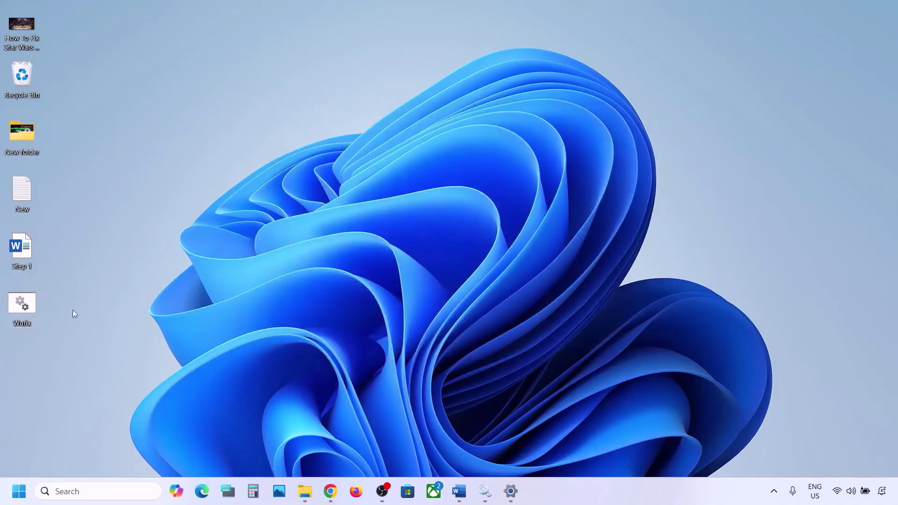
right_click(27, 304)
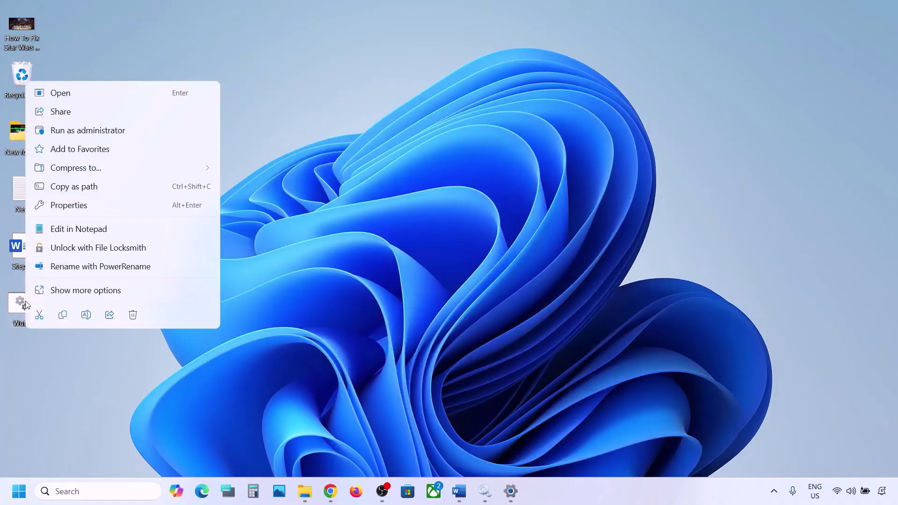
left_click(113, 132)
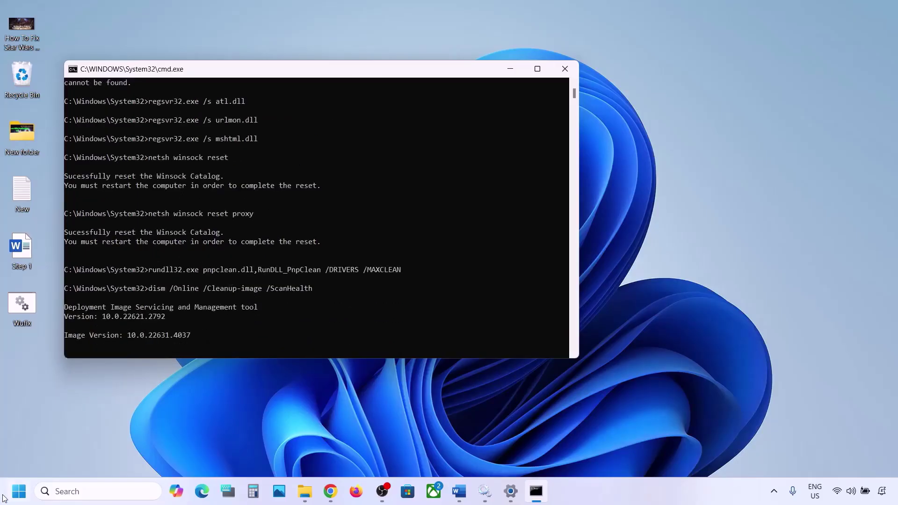
left_click(19, 491)
left_click(340, 452)
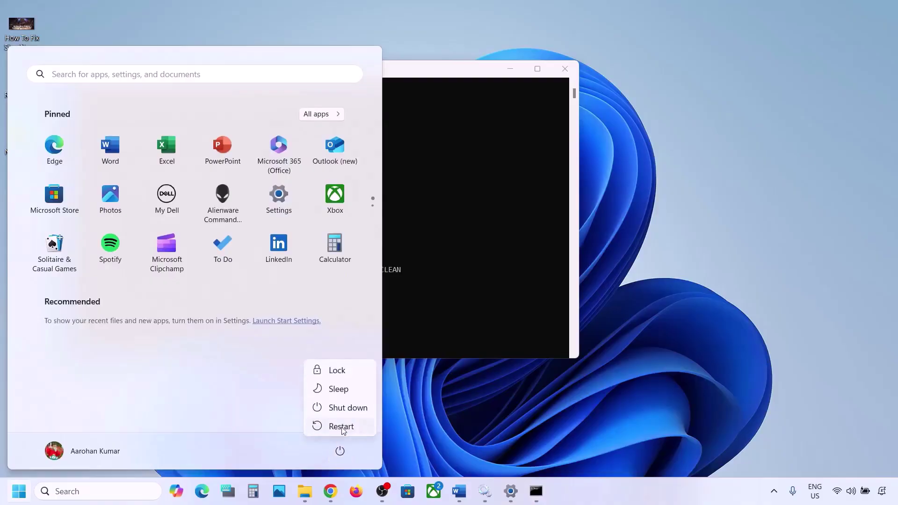
left_click(526, 246)
left_click(477, 240)
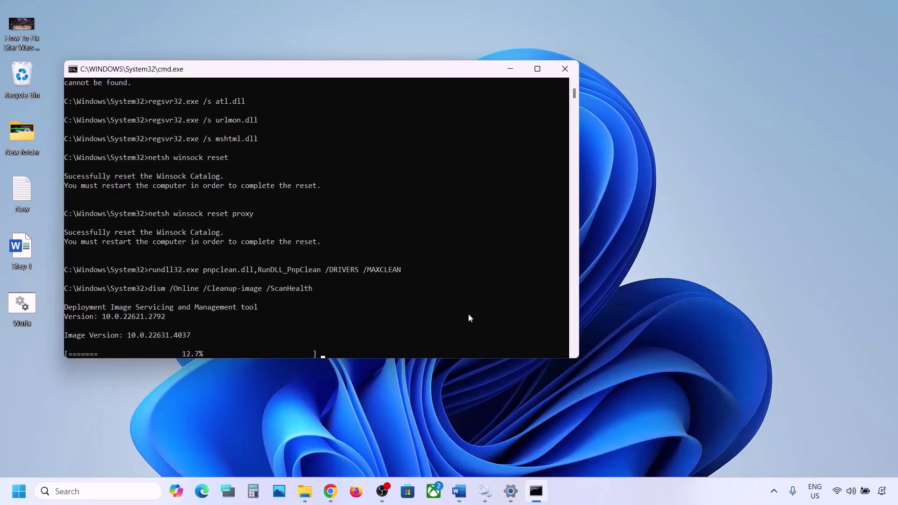
left_click(595, 501)
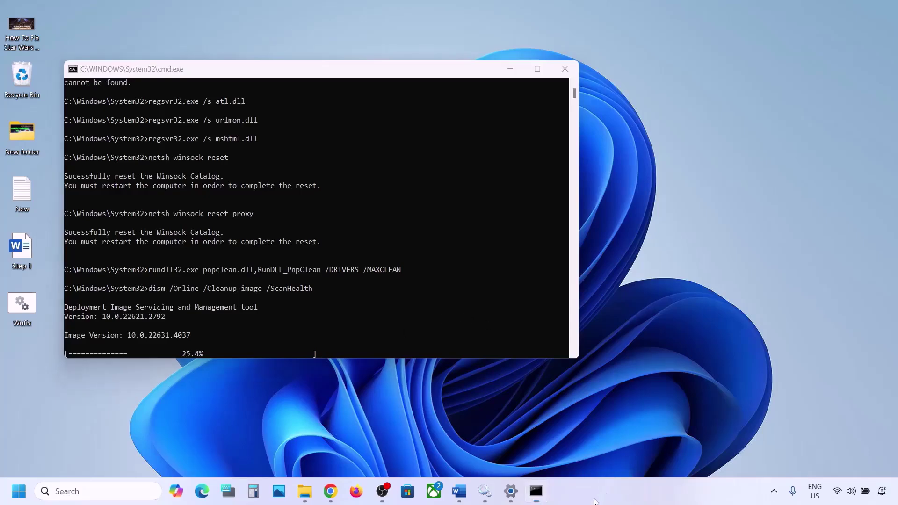
Go back to the Word document and highlight "Use Media Creation Tool" in the Step 6 heading
key("super+d")
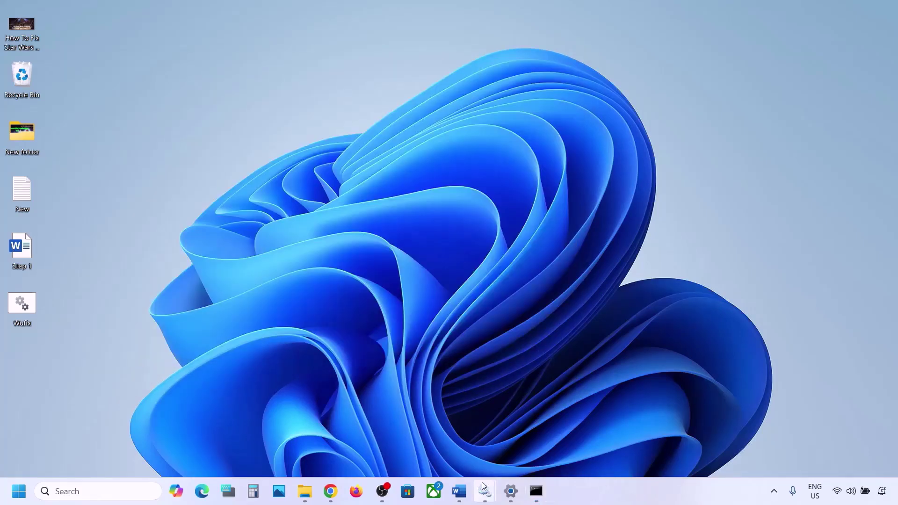
left_click(460, 491)
scroll(281, 352, "down", 2)
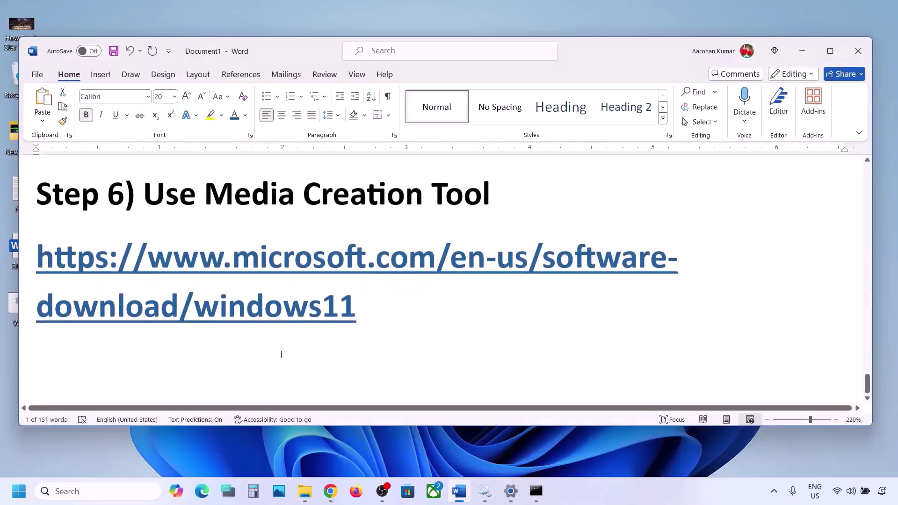
left_click_drag(144, 183, 497, 184)
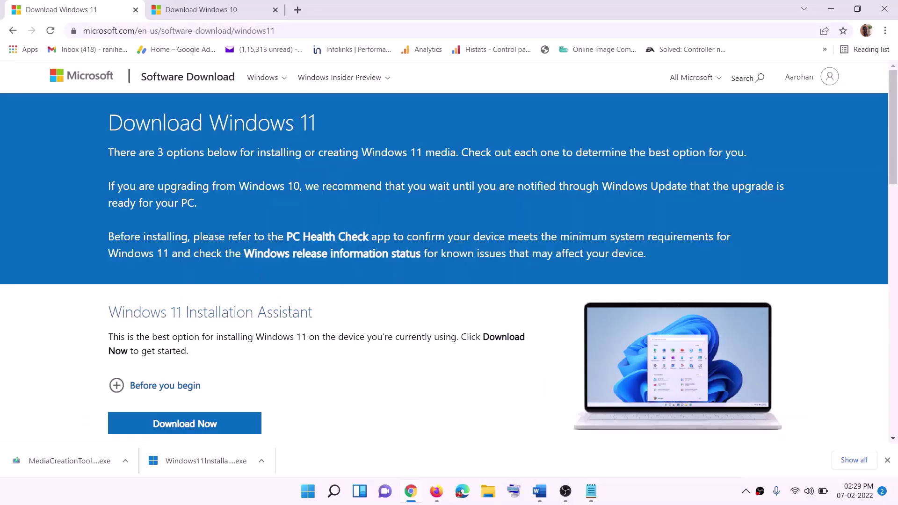
Download the media creation tool from the Create Windows 11 Installation Media section and launch the downloaded file
scroll(289, 310, "down", 5)
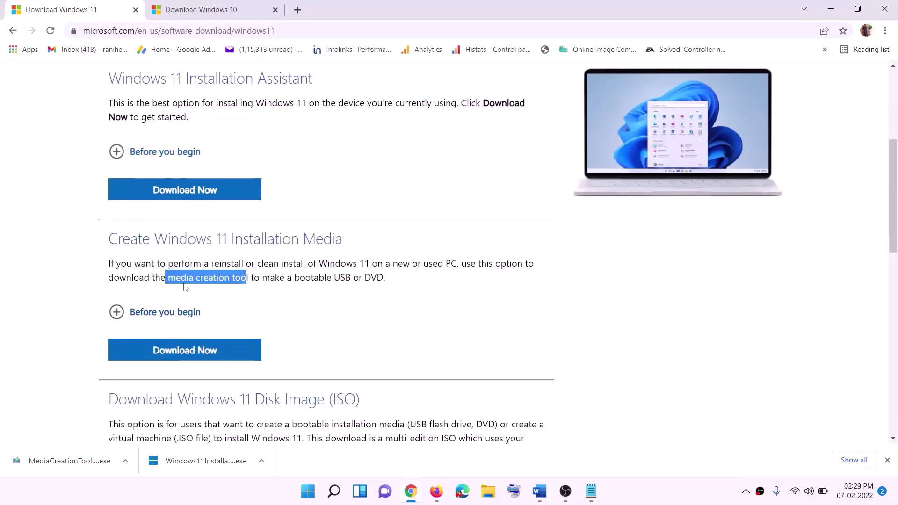
left_click_drag(171, 278, 260, 278)
left_click(179, 356)
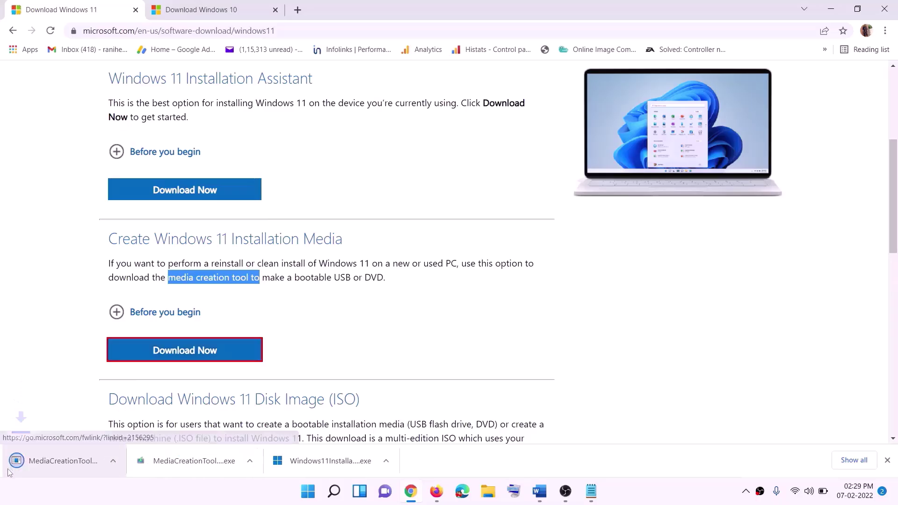
left_click(61, 464)
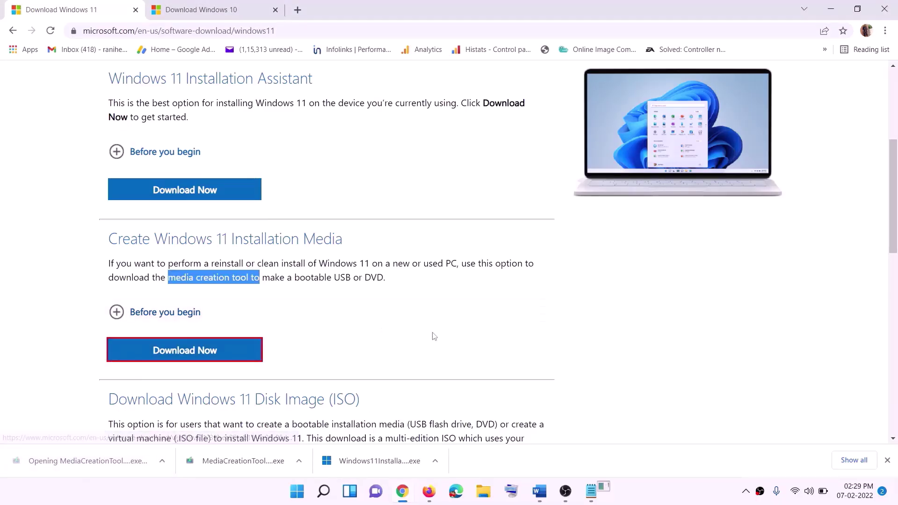
left_click(390, 341)
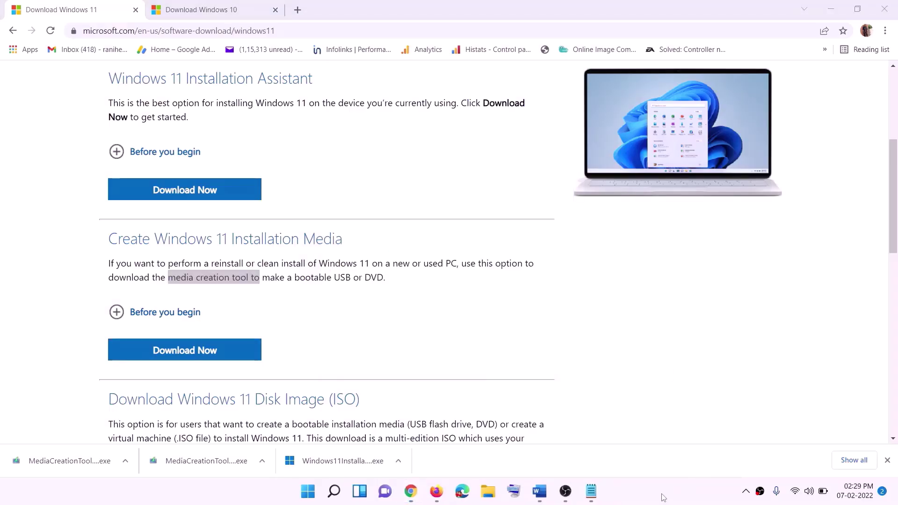
In Windows 11 Setup, keep the recommended language and edition, choose ISO file as the media, and pick Desktop as the save location
left_click(588, 380)
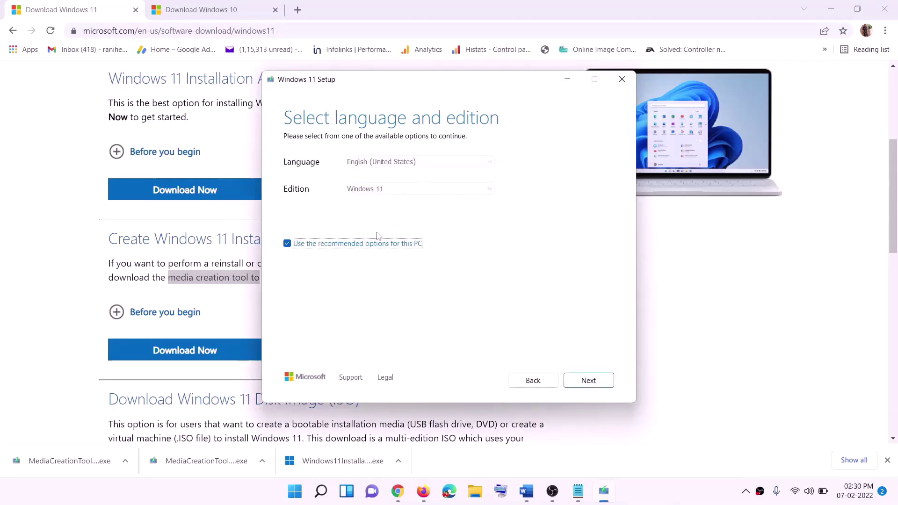
left_click(582, 381)
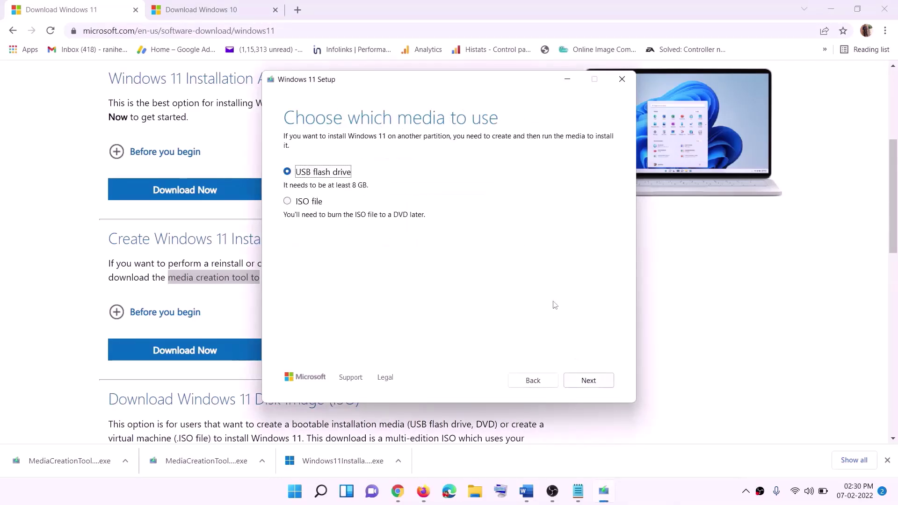
left_click(327, 201)
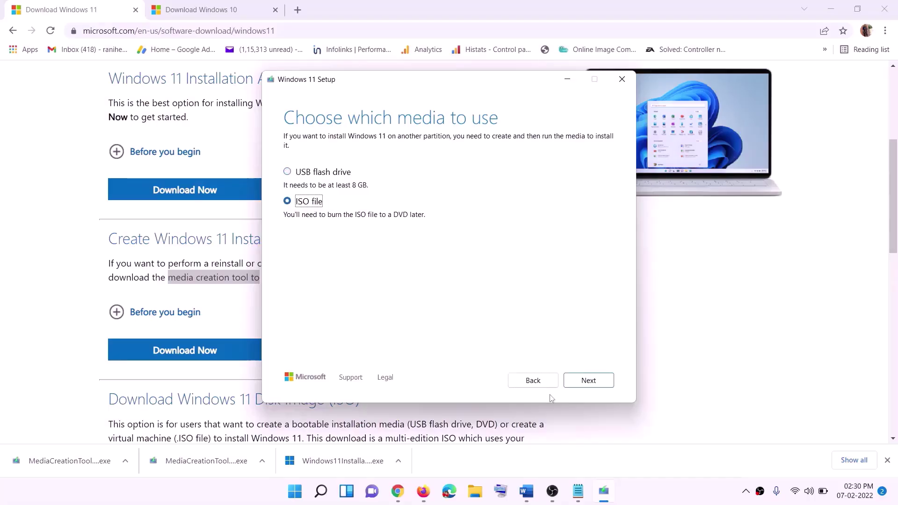
left_click(593, 382)
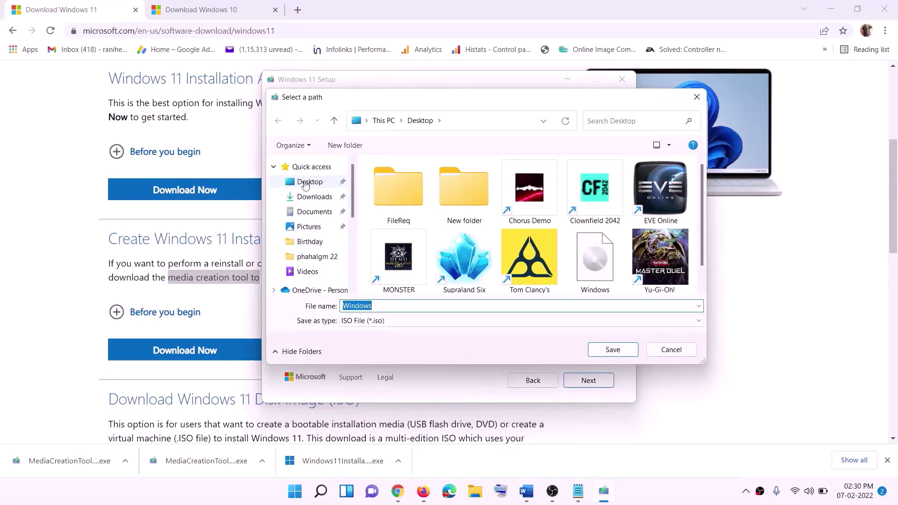
left_click(309, 187)
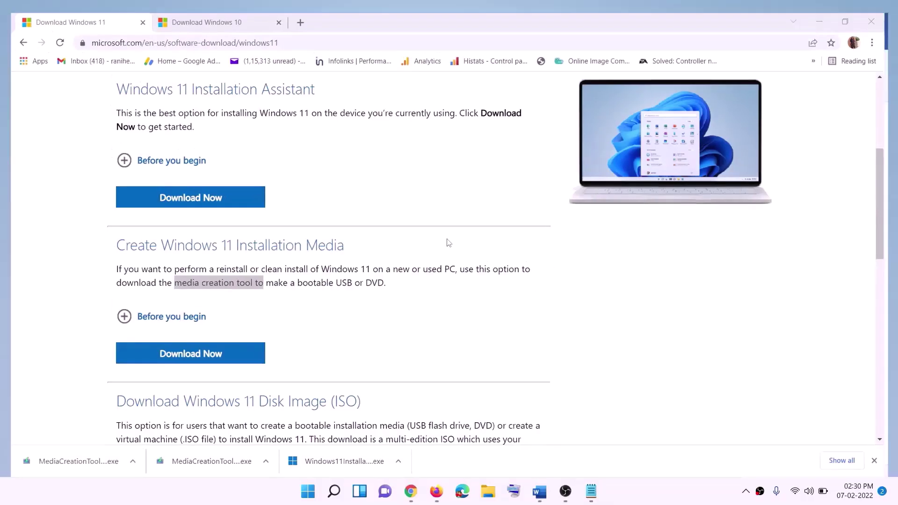
Open the Windows ISO file on the desktop, run its setup application, and continue past the Install Windows 11 page
key("super+d")
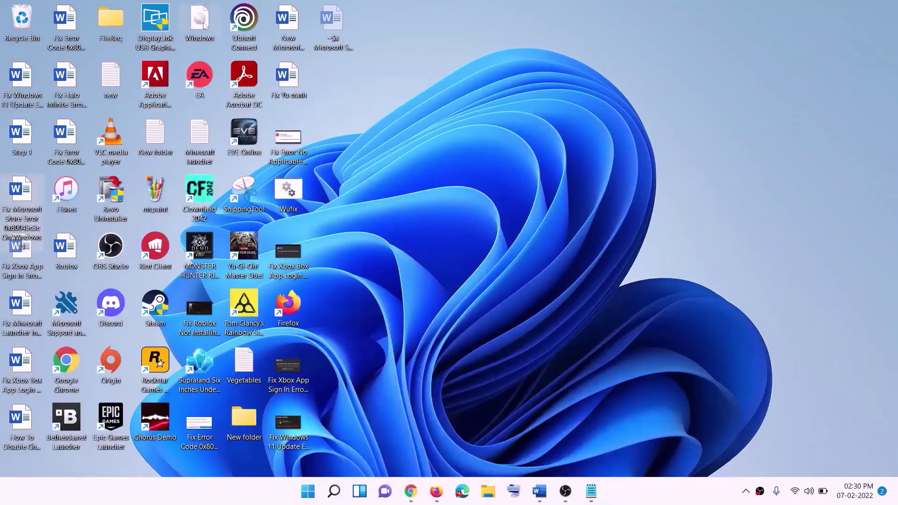
left_click_drag(204, 26, 361, 302)
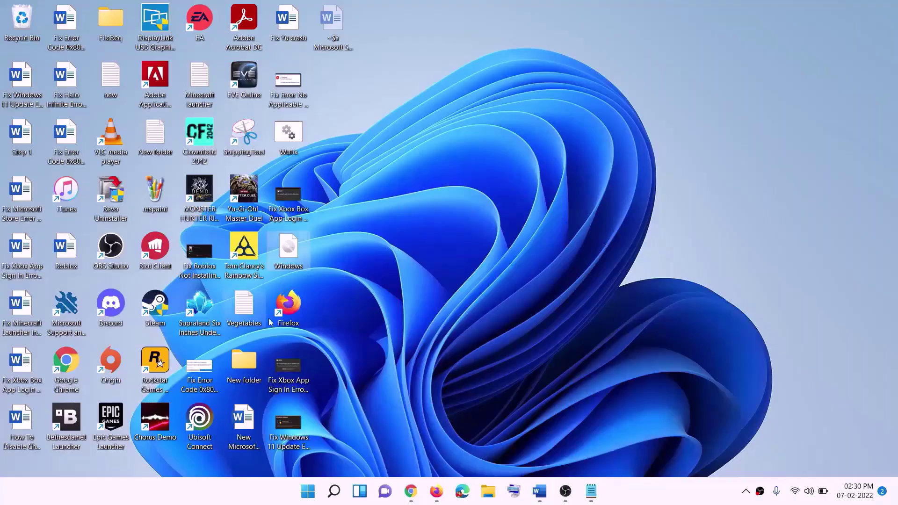
double_click(288, 248)
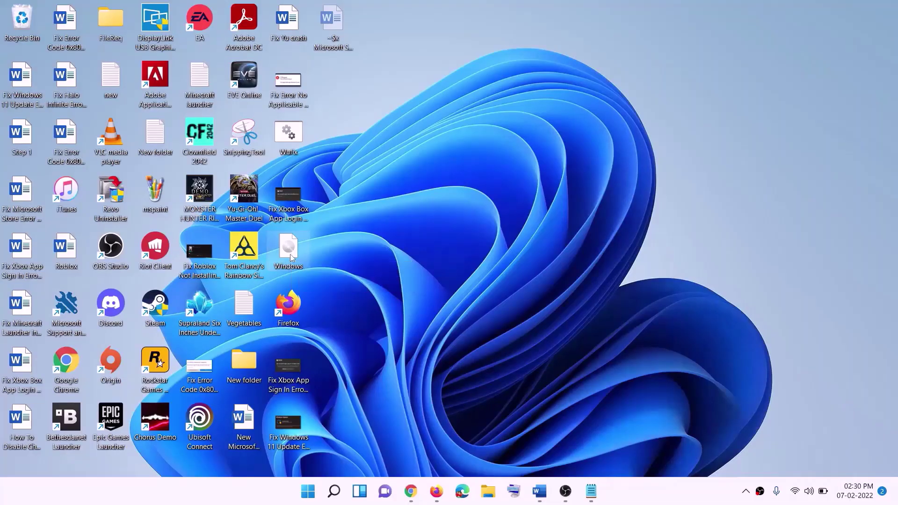
left_click(284, 327)
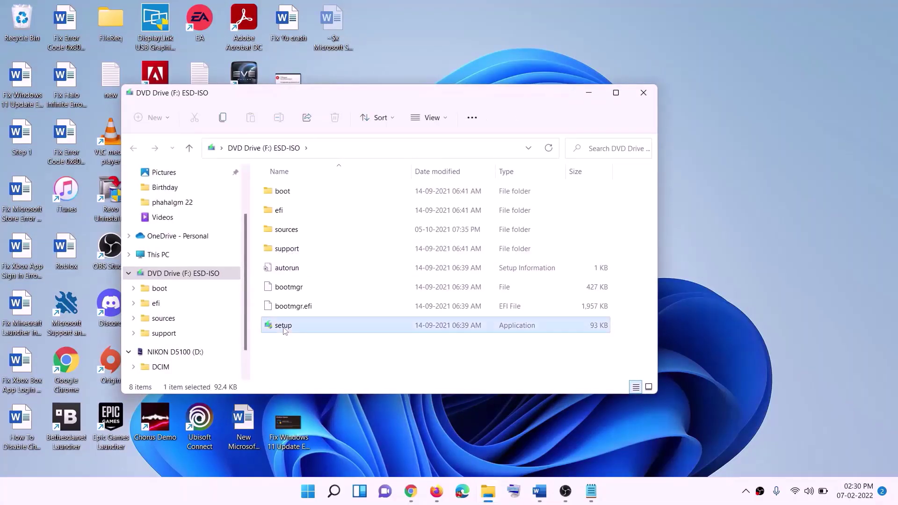
double_click(305, 324)
left_click(411, 364)
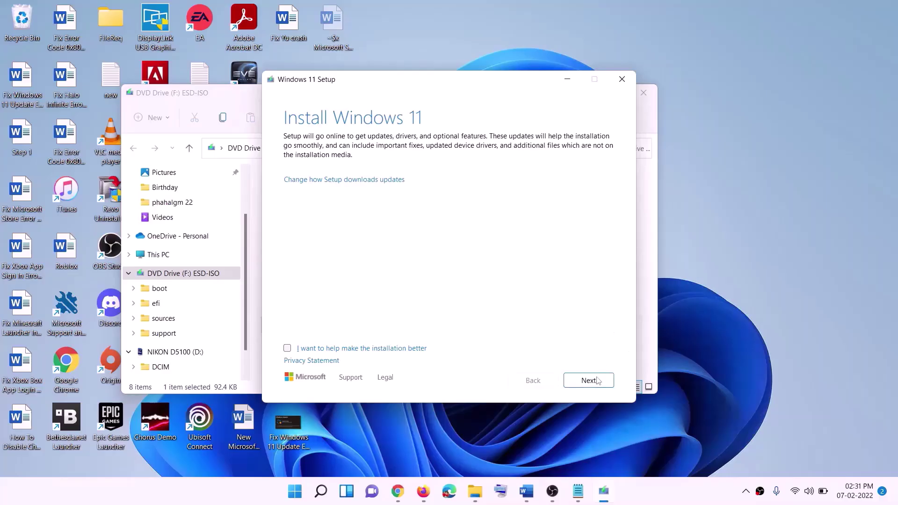
left_click(597, 380)
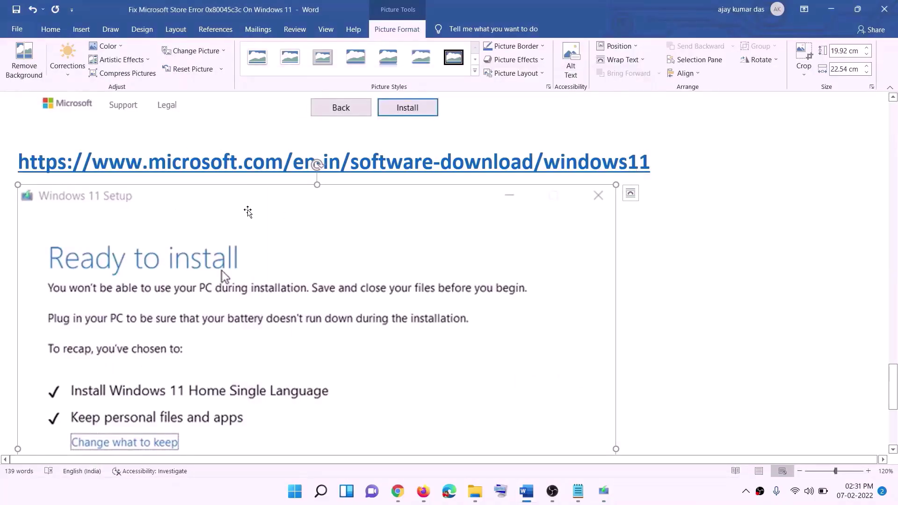
Review the Ready to install screenshot in the Word document, including the Keep personal files and apps choice and the Install option
scroll(208, 233, "down", 1)
scroll(208, 233, "down", 3)
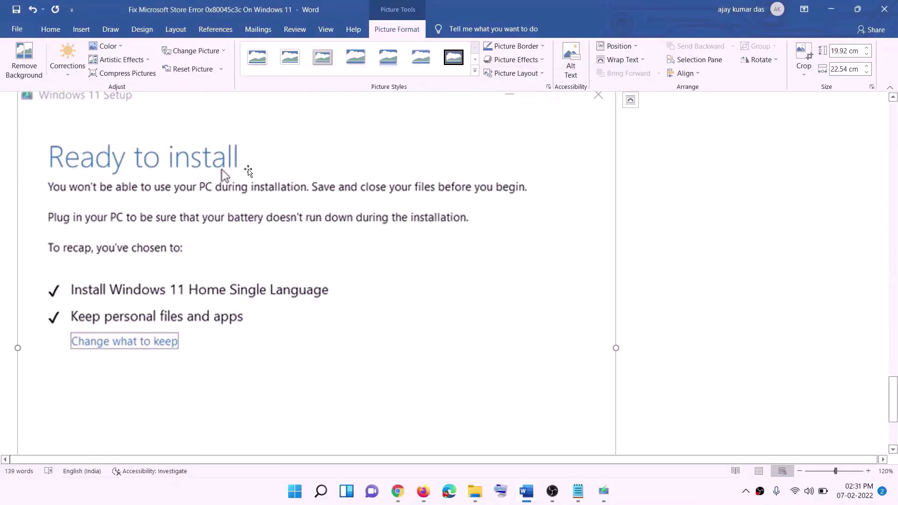
scroll(239, 197, "down", 1)
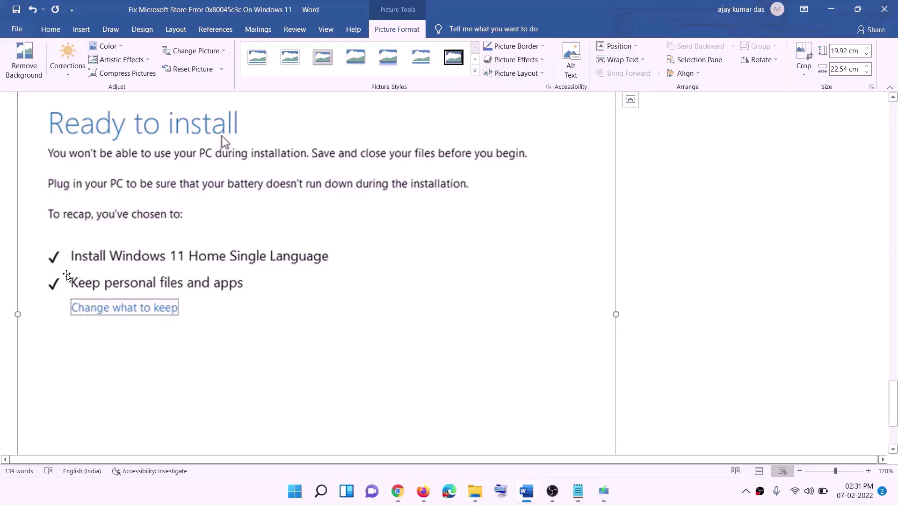
scroll(356, 327, "down", 3)
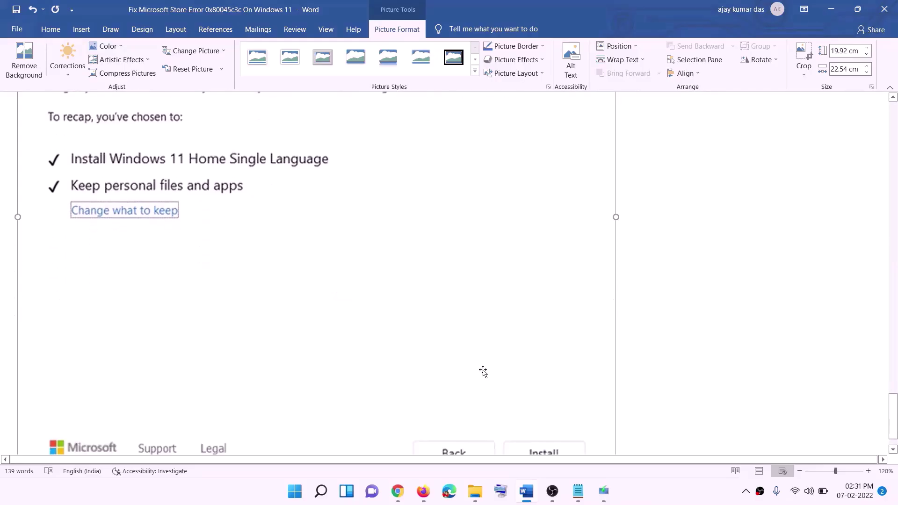
scroll(477, 350, "up", 7)
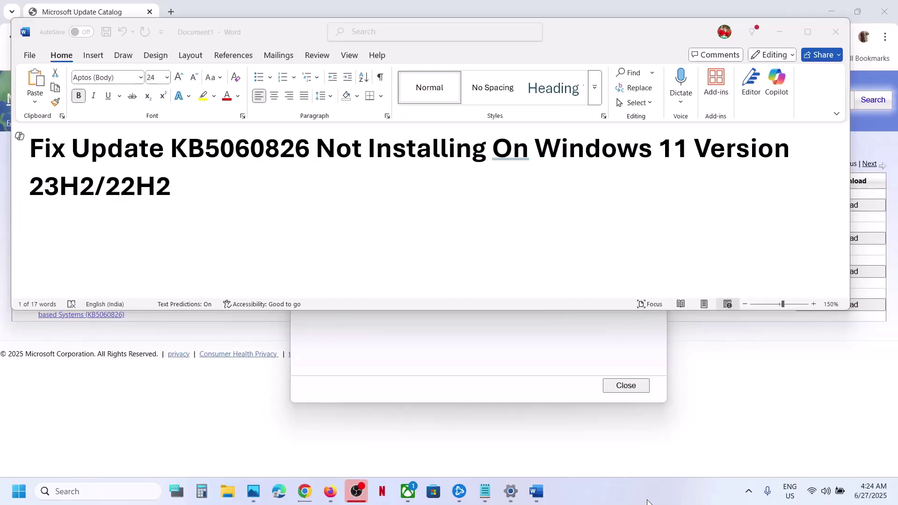
Highlight the update number KB5060826 in the Word document's title
double_click(248, 171)
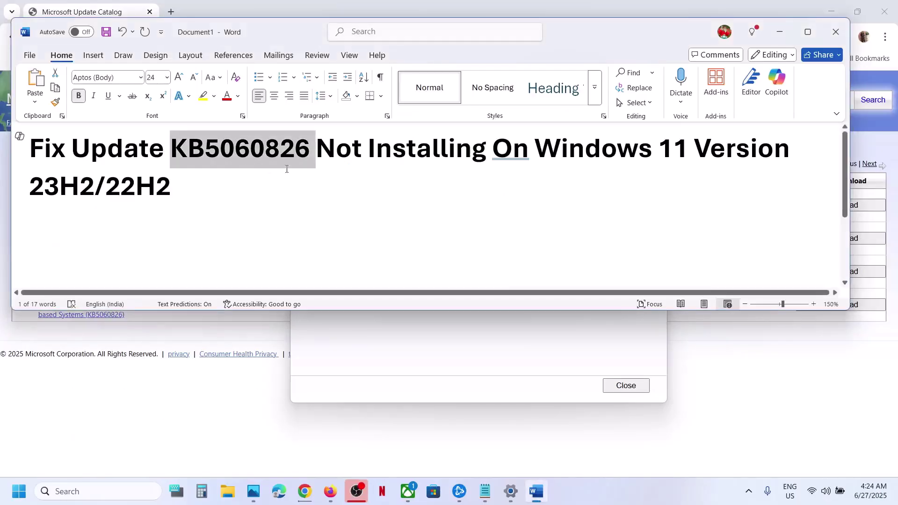